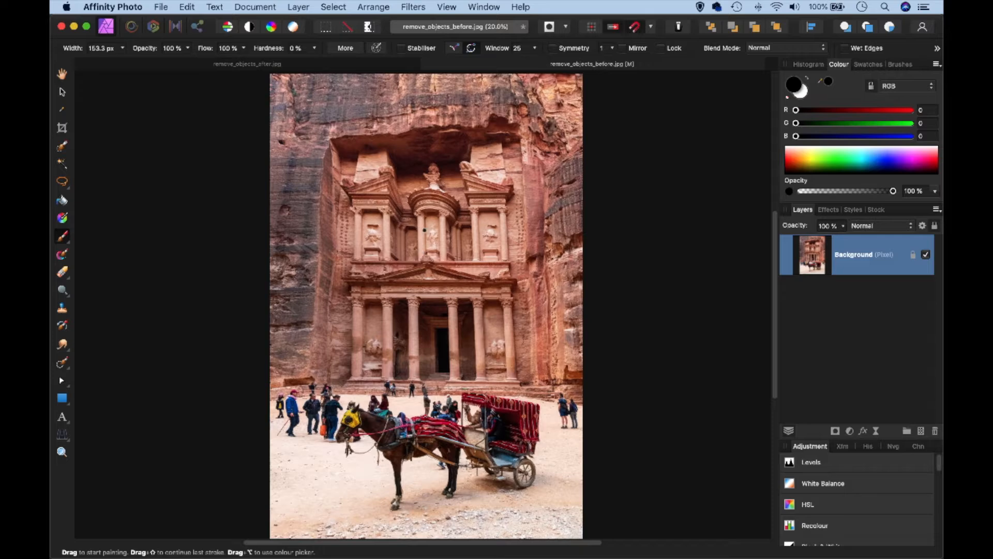
Step: View the finished result in remove_objects_after.jpg, return to remove_objects_before.jpg and examine the people around the horse and cart
{"action": "left_click", "coordinate": [336, 66]}
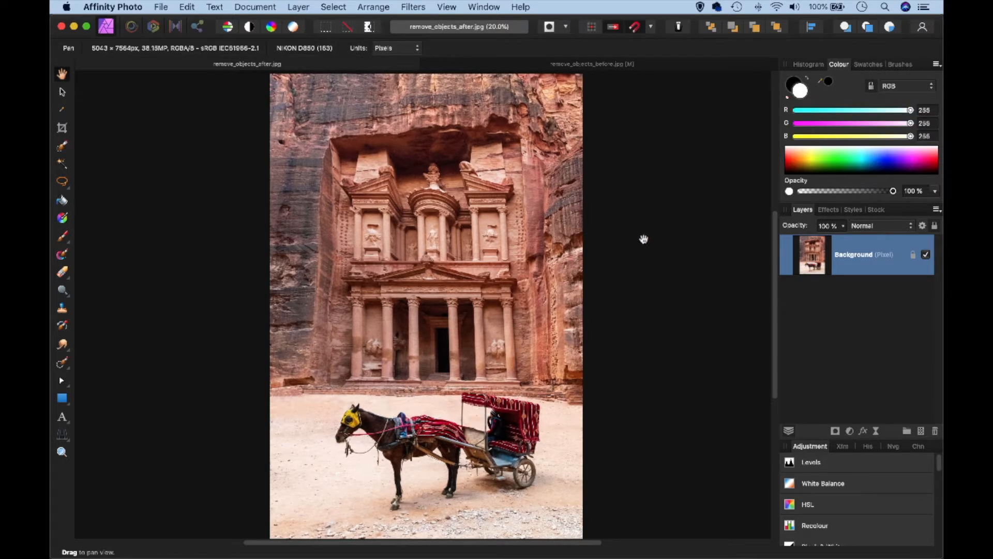
{"action": "left_click", "coordinate": [480, 66]}
{"action": "key", "text": "super+equal"}
{"action": "key", "text": "super+equal"}
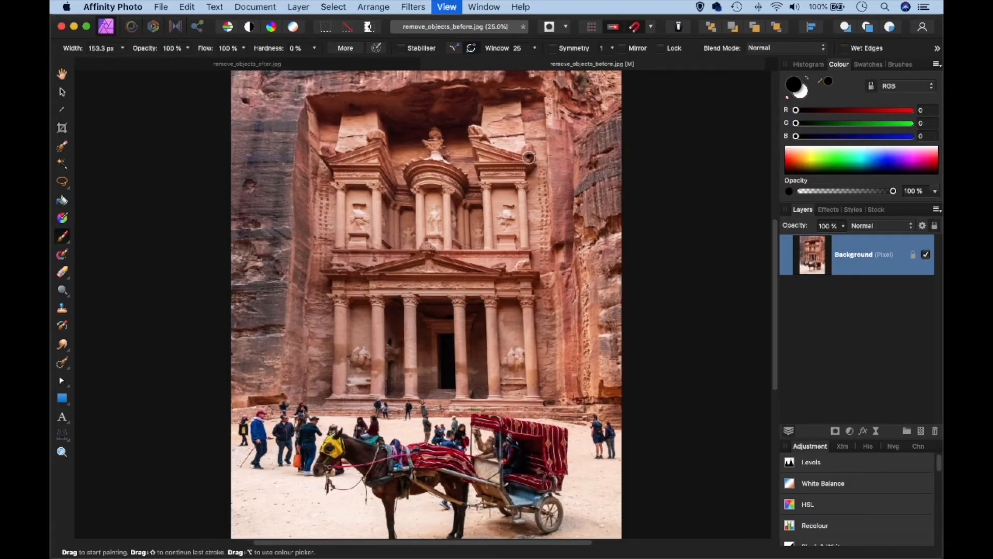
{"action": "left_click_drag", "start_coordinate": [440, 298], "coordinate": [462, 200]}
{"action": "mouse_move", "coordinate": [389, 352]}
{"action": "left_mouse_down"}
{"action": "mouse_move", "coordinate": [416, 211]}
{"action": "mouse_move", "coordinate": [417, 130]}
{"action": "left_mouse_up"}
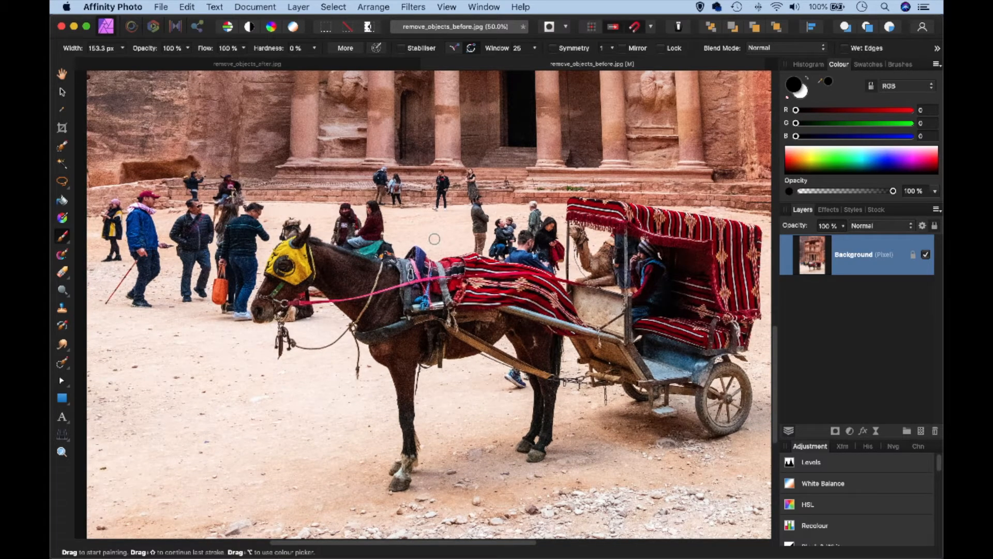
Step: Add a new pixel layer above Background and set up the Inpainting Brush Tool to sample Current Layer & Below
{"action": "left_click", "coordinate": [921, 433]}
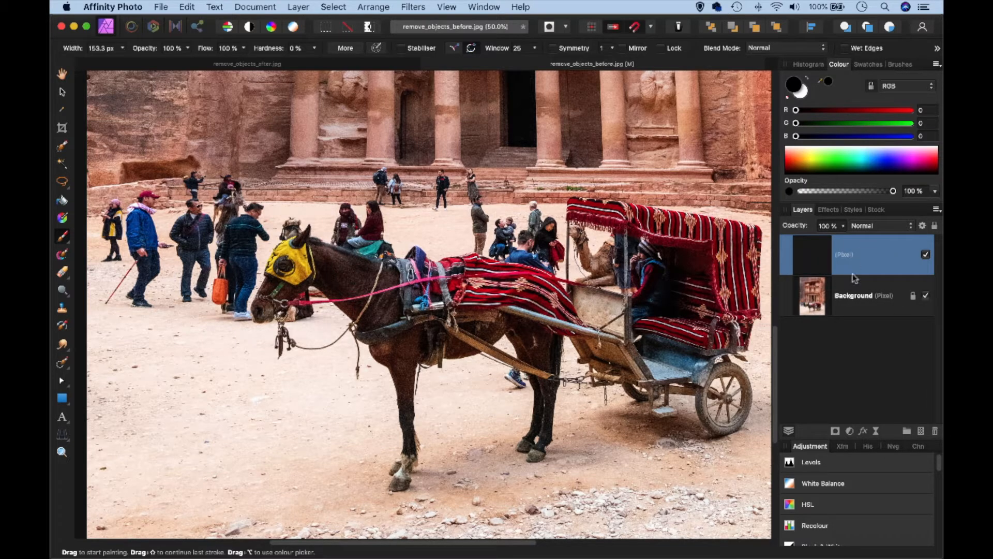
{"action": "left_click", "coordinate": [63, 364]}
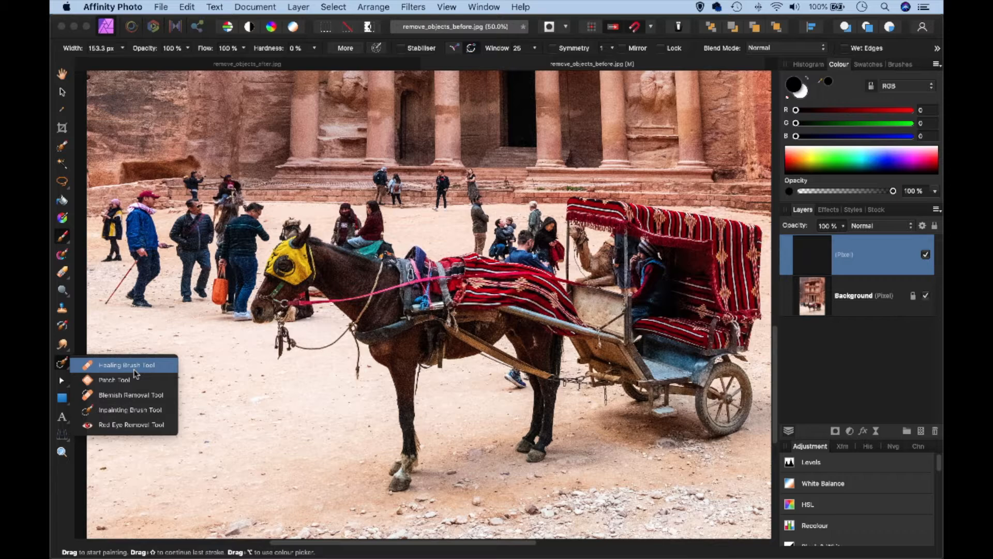
{"action": "left_click", "coordinate": [139, 408]}
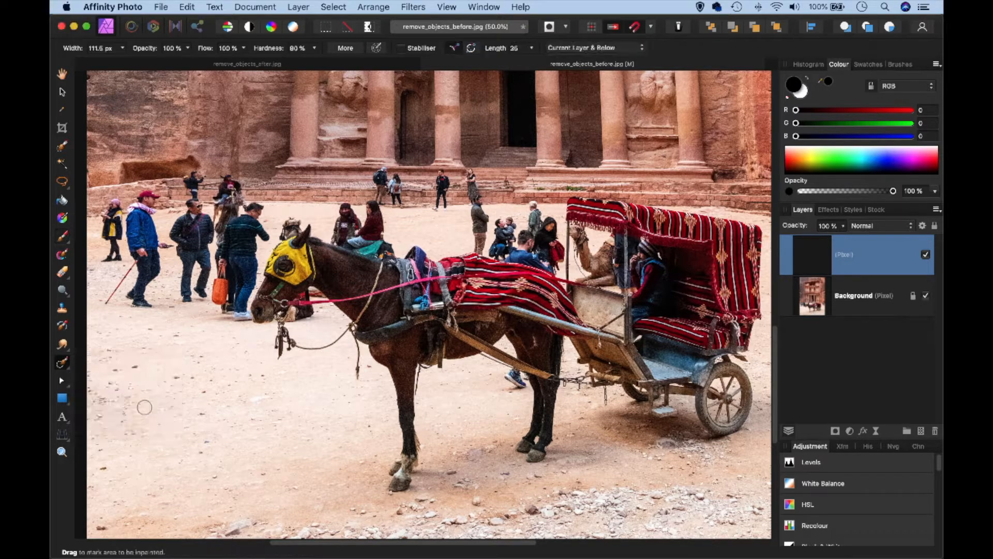
{"action": "left_click", "coordinate": [606, 48]}
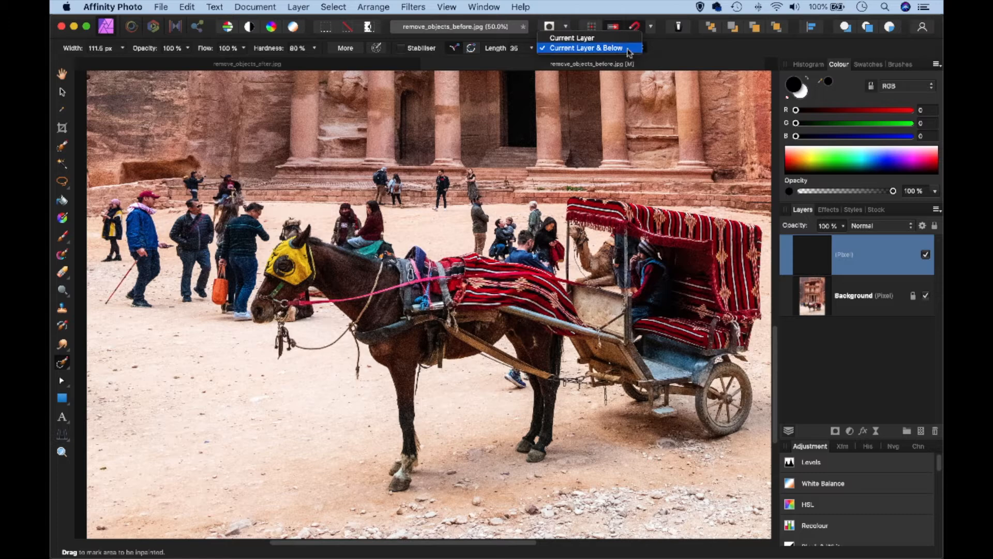
{"action": "left_click", "coordinate": [627, 49]}
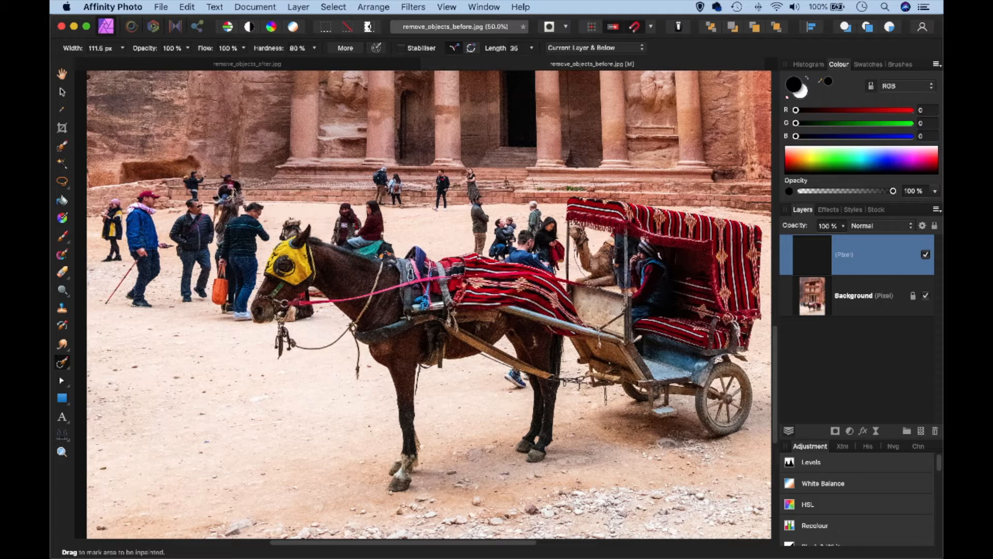
Step: Inpaint away the person in the yellow and black coat at the photo's far left, using a brush about 114 px wide
{"action": "key", "text": "super+plus"}
{"action": "key", "text": "super+plus"}
{"action": "key", "text": "space"}
{"action": "left_click_drag", "start_coordinate": [153, 215], "coordinate": [554, 223]}
{"action": "left_click_drag", "start_coordinate": [441, 201], "coordinate": [467, 227]}
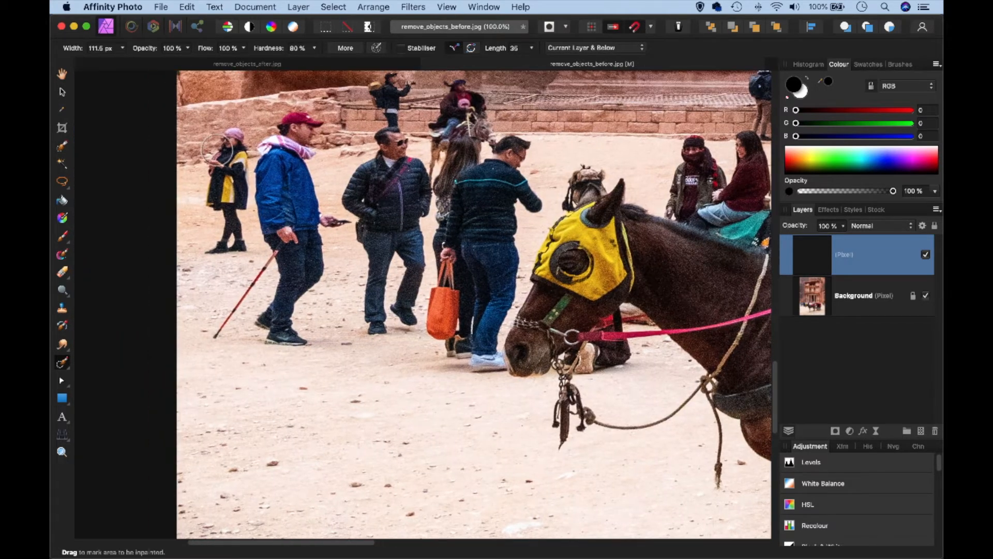
{"action": "key", "text": "bracketleft"}
{"action": "key", "text": "bracketright"}
{"action": "key", "text": "bracketright"}
{"action": "key", "text": "bracketright"}
{"action": "key", "text": "bracketleft"}
{"action": "key", "text": "bracketright"}
{"action": "key", "text": "bracketright"}
{"action": "key", "text": "bracketleft"}
{"action": "key", "text": "bracketleft"}
{"action": "mouse_move", "coordinate": [233, 140]}
{"action": "left_mouse_down"}
{"action": "mouse_move", "coordinate": [213, 171]}
{"action": "mouse_move", "coordinate": [214, 231]}
{"action": "mouse_move", "coordinate": [241, 253]}
{"action": "mouse_move", "coordinate": [226, 224]}
{"action": "mouse_move", "coordinate": [233, 155]}
{"action": "mouse_move", "coordinate": [213, 156]}
{"action": "mouse_move", "coordinate": [228, 166]}
{"action": "left_mouse_up"}
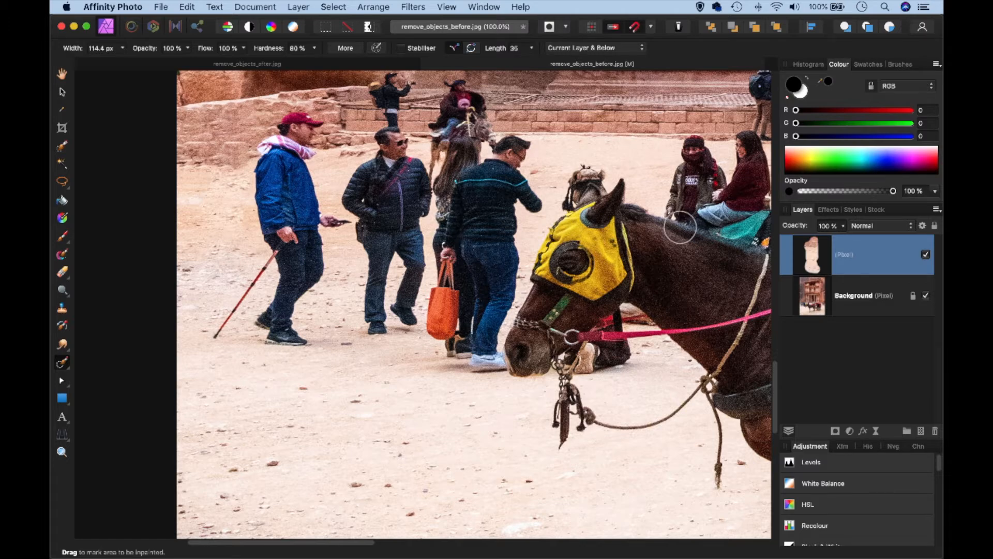
Step: Inpaint away the group of people in front of the horse's head and the figures by the wall behind them
{"action": "key", "text": "space"}
{"action": "left_click_drag", "start_coordinate": [485, 189], "coordinate": [453, 247]}
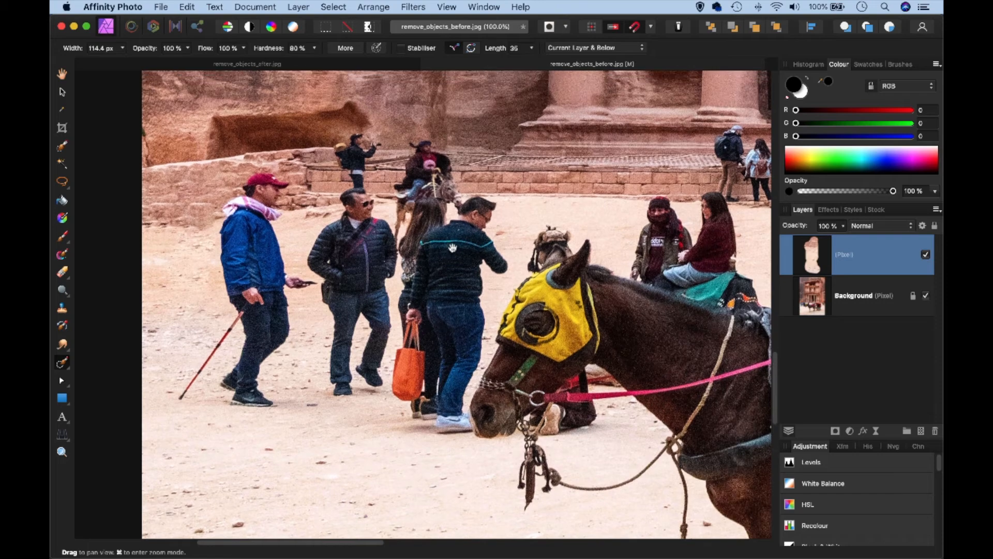
{"action": "mouse_move", "coordinate": [283, 179]}
{"action": "left_mouse_down"}
{"action": "mouse_move", "coordinate": [260, 185]}
{"action": "mouse_move", "coordinate": [242, 213]}
{"action": "mouse_move", "coordinate": [244, 194]}
{"action": "mouse_move", "coordinate": [231, 219]}
{"action": "mouse_move", "coordinate": [239, 291]}
{"action": "mouse_move", "coordinate": [230, 329]}
{"action": "mouse_move", "coordinate": [163, 405]}
{"action": "mouse_move", "coordinate": [209, 390]}
{"action": "mouse_move", "coordinate": [274, 401]}
{"action": "mouse_move", "coordinate": [244, 391]}
{"action": "mouse_move", "coordinate": [240, 362]}
{"action": "mouse_move", "coordinate": [233, 380]}
{"action": "mouse_move", "coordinate": [223, 376]}
{"action": "mouse_move", "coordinate": [256, 335]}
{"action": "mouse_move", "coordinate": [247, 374]}
{"action": "mouse_move", "coordinate": [259, 362]}
{"action": "mouse_move", "coordinate": [286, 306]}
{"action": "mouse_move", "coordinate": [281, 288]}
{"action": "mouse_move", "coordinate": [303, 288]}
{"action": "mouse_move", "coordinate": [269, 297]}
{"action": "mouse_move", "coordinate": [266, 331]}
{"action": "mouse_move", "coordinate": [267, 188]}
{"action": "mouse_move", "coordinate": [244, 354]}
{"action": "mouse_move", "coordinate": [266, 390]}
{"action": "mouse_move", "coordinate": [319, 387]}
{"action": "mouse_move", "coordinate": [281, 400]}
{"action": "mouse_move", "coordinate": [400, 391]}
{"action": "mouse_move", "coordinate": [340, 389]}
{"action": "mouse_move", "coordinate": [344, 331]}
{"action": "mouse_move", "coordinate": [319, 265]}
{"action": "mouse_move", "coordinate": [342, 208]}
{"action": "mouse_move", "coordinate": [344, 158]}
{"action": "mouse_move", "coordinate": [358, 143]}
{"action": "mouse_move", "coordinate": [370, 145]}
{"action": "mouse_move", "coordinate": [361, 204]}
{"action": "mouse_move", "coordinate": [393, 257]}
{"action": "mouse_move", "coordinate": [420, 146]}
{"action": "mouse_move", "coordinate": [455, 186]}
{"action": "mouse_move", "coordinate": [447, 165]}
{"action": "mouse_move", "coordinate": [504, 264]}
{"action": "mouse_move", "coordinate": [484, 272]}
{"action": "mouse_move", "coordinate": [476, 334]}
{"action": "mouse_move", "coordinate": [456, 383]}
{"action": "mouse_move", "coordinate": [459, 411]}
{"action": "mouse_move", "coordinate": [499, 437]}
{"action": "mouse_move", "coordinate": [465, 434]}
{"action": "mouse_move", "coordinate": [509, 429]}
{"action": "mouse_move", "coordinate": [440, 436]}
{"action": "mouse_move", "coordinate": [370, 420]}
{"action": "mouse_move", "coordinate": [430, 394]}
{"action": "mouse_move", "coordinate": [417, 381]}
{"action": "mouse_move", "coordinate": [398, 383]}
{"action": "mouse_move", "coordinate": [377, 316]}
{"action": "mouse_move", "coordinate": [382, 262]}
{"action": "mouse_move", "coordinate": [350, 321]}
{"action": "mouse_move", "coordinate": [355, 266]}
{"action": "mouse_move", "coordinate": [370, 268]}
{"action": "mouse_move", "coordinate": [433, 201]}
{"action": "mouse_move", "coordinate": [450, 260]}
{"action": "mouse_move", "coordinate": [465, 265]}
{"action": "mouse_move", "coordinate": [449, 318]}
{"action": "mouse_move", "coordinate": [422, 257]}
{"action": "mouse_move", "coordinate": [394, 277]}
{"action": "mouse_move", "coordinate": [442, 367]}
{"action": "mouse_move", "coordinate": [450, 354]}
{"action": "mouse_move", "coordinate": [454, 372]}
{"action": "mouse_move", "coordinate": [416, 355]}
{"action": "mouse_move", "coordinate": [445, 416]}
{"action": "mouse_move", "coordinate": [440, 284]}
{"action": "mouse_move", "coordinate": [457, 169]}
{"action": "mouse_move", "coordinate": [470, 257]}
{"action": "left_mouse_up"}
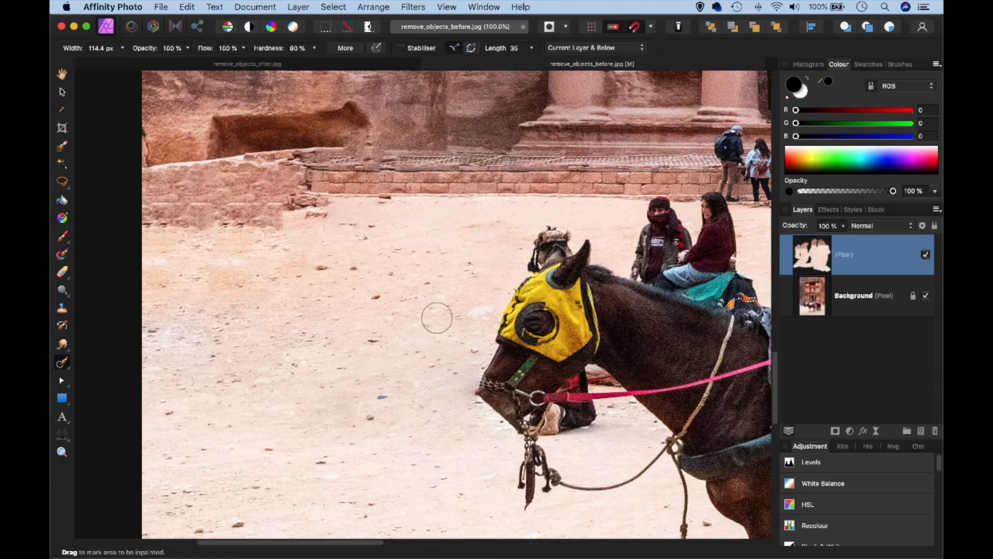
Step: Try to inpaint away the two people seated behind the horse's neck, and undo the attempt
{"action": "key", "text": "space"}
{"action": "left_click_drag", "start_coordinate": [598, 321], "coordinate": [422, 329]}
{"action": "mouse_move", "coordinate": [465, 228]}
{"action": "left_mouse_down"}
{"action": "mouse_move", "coordinate": [517, 274]}
{"action": "mouse_move", "coordinate": [574, 294]}
{"action": "mouse_move", "coordinate": [533, 188]}
{"action": "mouse_move", "coordinate": [552, 231]}
{"action": "mouse_move", "coordinate": [494, 243]}
{"action": "mouse_move", "coordinate": [489, 207]}
{"action": "mouse_move", "coordinate": [530, 259]}
{"action": "mouse_move", "coordinate": [498, 235]}
{"action": "mouse_move", "coordinate": [527, 231]}
{"action": "mouse_move", "coordinate": [517, 238]}
{"action": "left_mouse_up"}
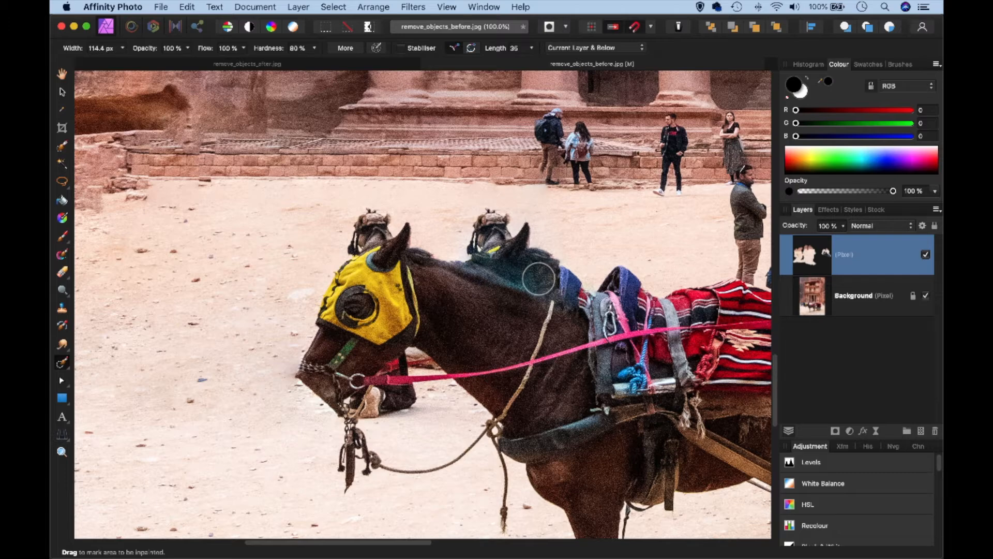
{"action": "key", "text": "super+z"}
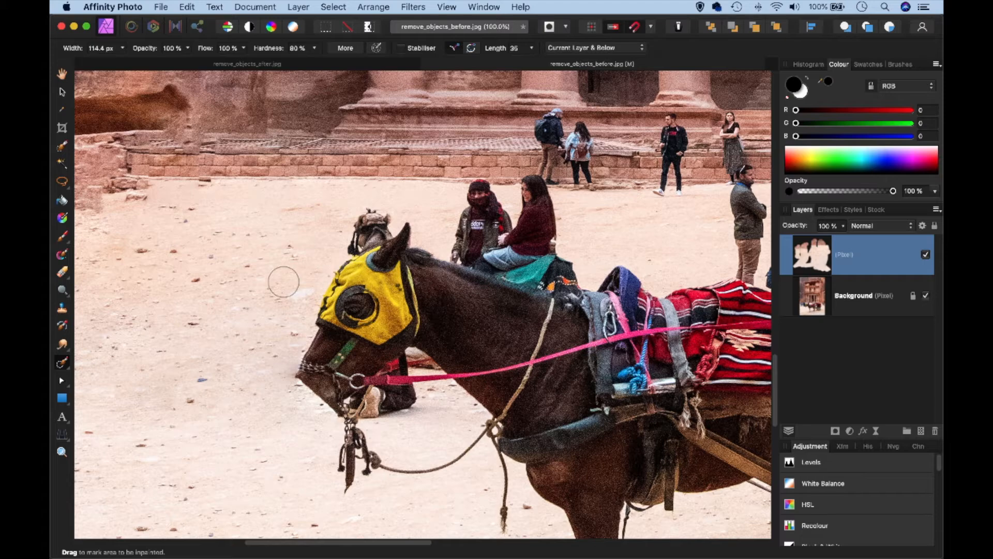
Step: Clone sand over the edges of the two seated people along the horse's neck, with the Clone Brush sampling Current Layer & Below
{"action": "left_click", "coordinate": [62, 310]}
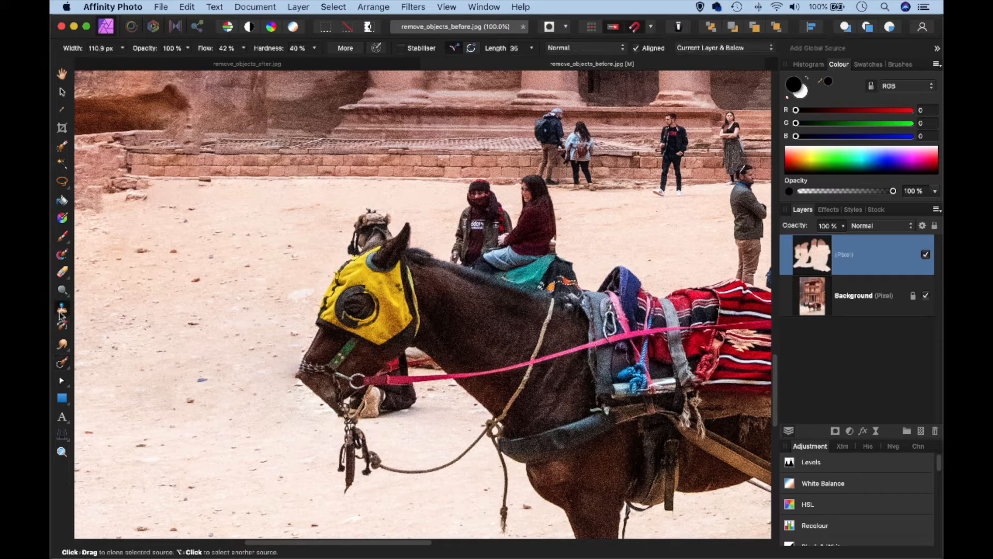
{"action": "left_click", "coordinate": [731, 49]}
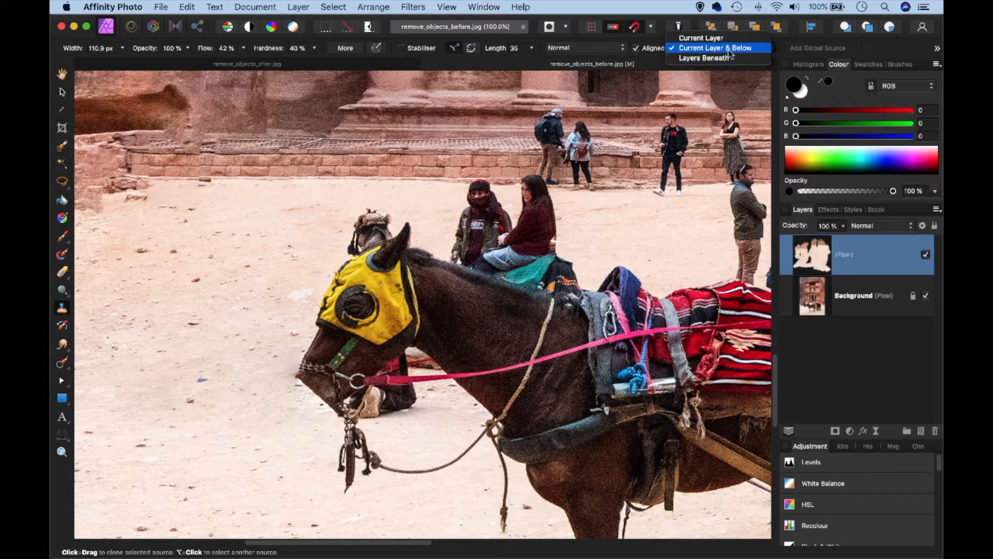
{"action": "left_click", "coordinate": [732, 50]}
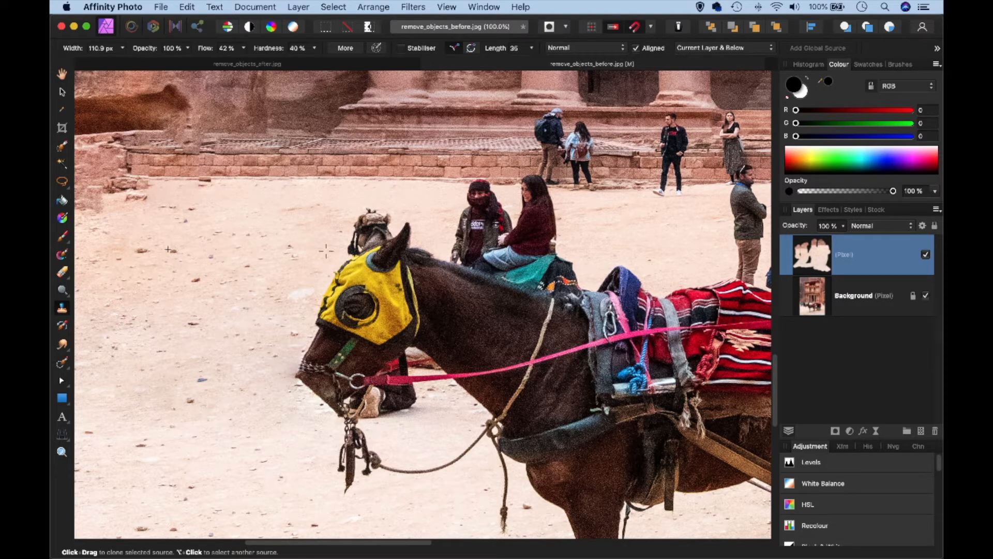
{"action": "mouse_move", "coordinate": [447, 251]}
{"action": "left_mouse_down"}
{"action": "mouse_move", "coordinate": [576, 281]}
{"action": "mouse_move", "coordinate": [451, 228]}
{"action": "left_mouse_up"}
{"action": "mouse_move", "coordinate": [500, 190]}
{"action": "left_mouse_down"}
{"action": "mouse_move", "coordinate": [472, 189]}
{"action": "mouse_move", "coordinate": [499, 195]}
{"action": "mouse_move", "coordinate": [468, 197]}
{"action": "mouse_move", "coordinate": [543, 196]}
{"action": "mouse_move", "coordinate": [512, 194]}
{"action": "left_mouse_up"}
{"action": "mouse_move", "coordinate": [440, 203]}
{"action": "left_mouse_down"}
{"action": "mouse_move", "coordinate": [471, 209]}
{"action": "mouse_move", "coordinate": [462, 234]}
{"action": "left_mouse_up"}
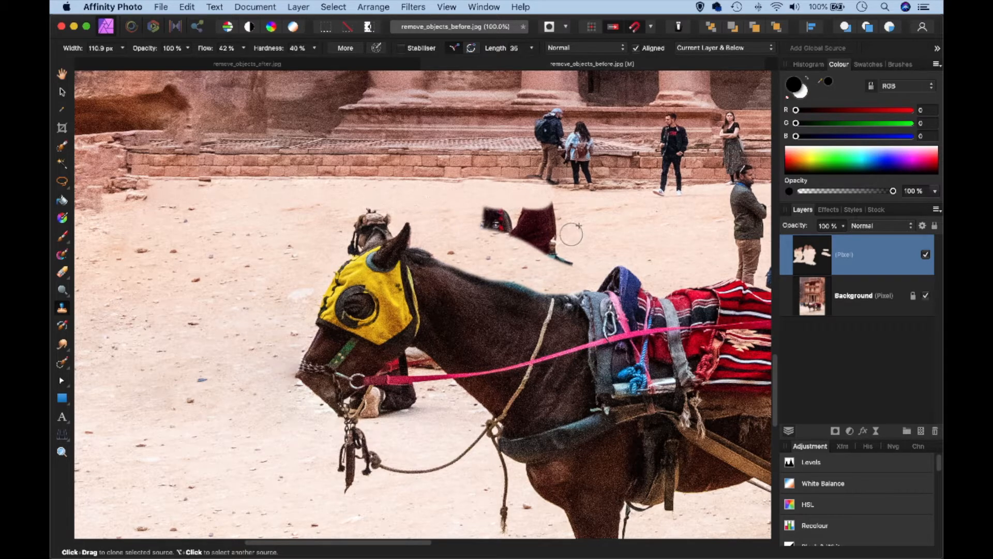
{"action": "left_click_drag", "start_coordinate": [550, 251], "coordinate": [535, 225]}
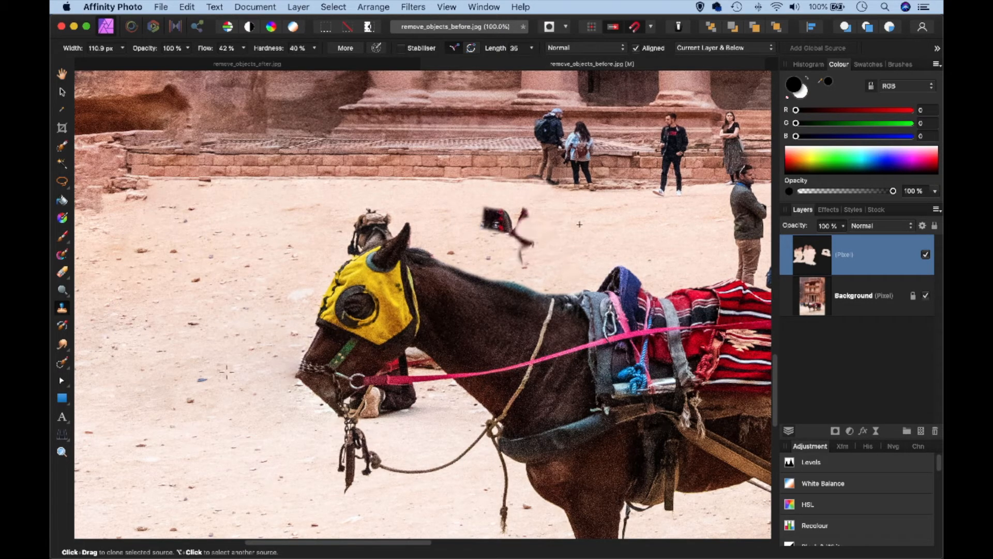
Step: Clone clean sand over the figure beneath the horse's head and over the camel's head showing behind its ears
{"action": "mouse_move", "coordinate": [406, 365]}
{"action": "left_mouse_down"}
{"action": "mouse_move", "coordinate": [367, 418]}
{"action": "mouse_move", "coordinate": [401, 405]}
{"action": "mouse_move", "coordinate": [386, 356]}
{"action": "mouse_move", "coordinate": [398, 404]}
{"action": "mouse_move", "coordinate": [411, 361]}
{"action": "mouse_move", "coordinate": [416, 395]}
{"action": "mouse_move", "coordinate": [414, 366]}
{"action": "mouse_move", "coordinate": [433, 371]}
{"action": "mouse_move", "coordinate": [435, 389]}
{"action": "mouse_move", "coordinate": [426, 411]}
{"action": "left_mouse_up"}
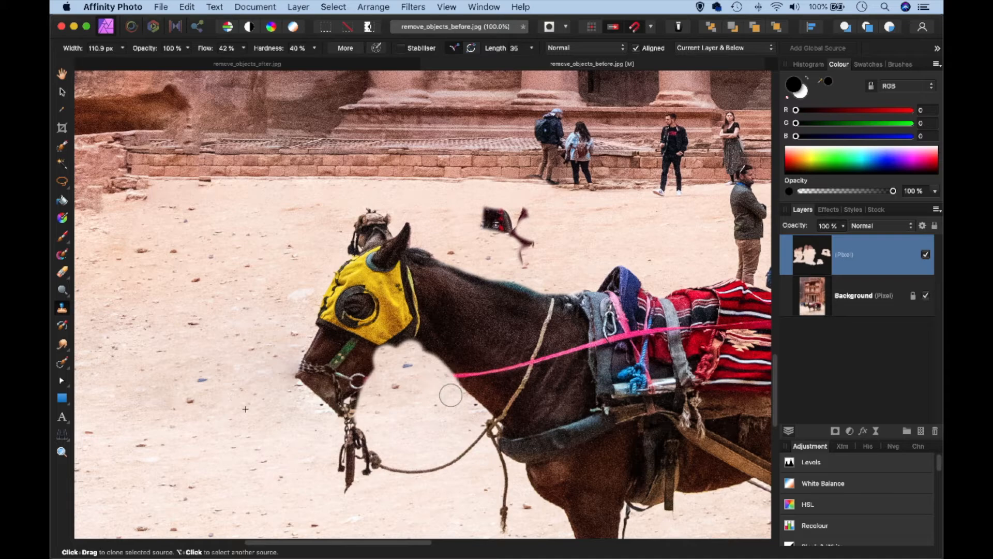
{"action": "left_click", "coordinate": [269, 232], "text": "alt"}
{"action": "left_click_drag", "start_coordinate": [362, 217], "coordinate": [351, 249]}
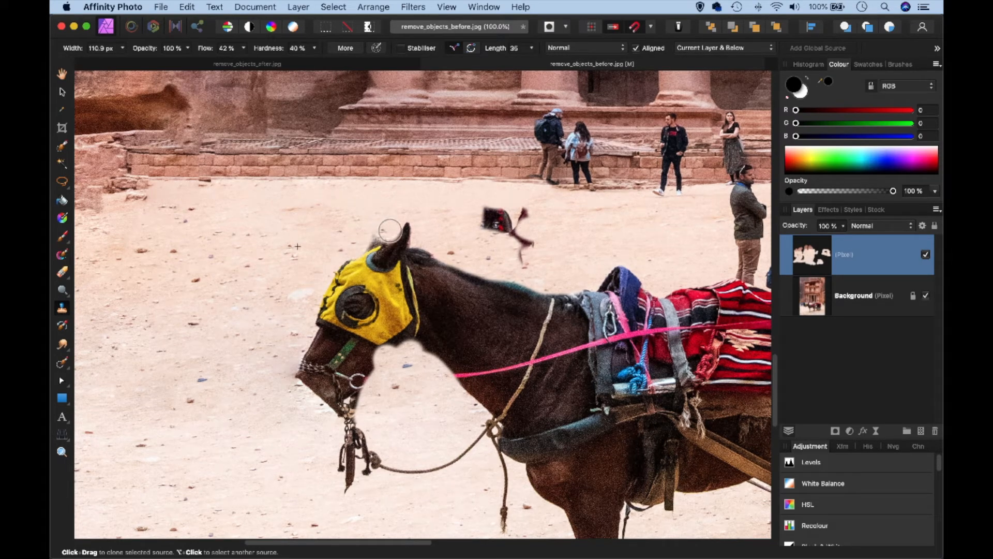
{"action": "mouse_move", "coordinate": [390, 236]}
{"action": "left_mouse_down"}
{"action": "mouse_move", "coordinate": [384, 213]}
{"action": "mouse_move", "coordinate": [374, 231]}
{"action": "left_mouse_up"}
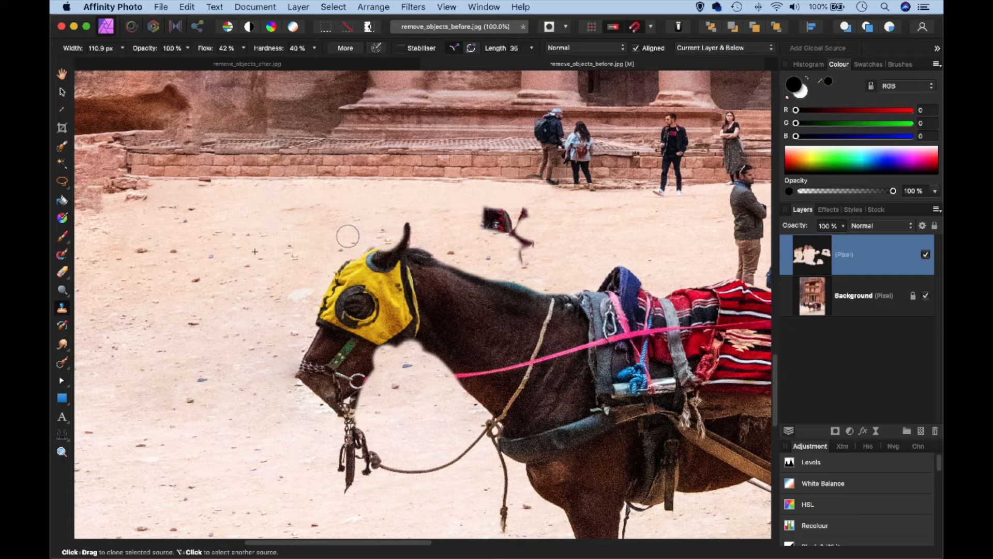
Step: Inpaint the leftover fragments of the seated people and, with a brush about 60 px wide, the man with the backpack by the wall
{"action": "left_click", "coordinate": [62, 363]}
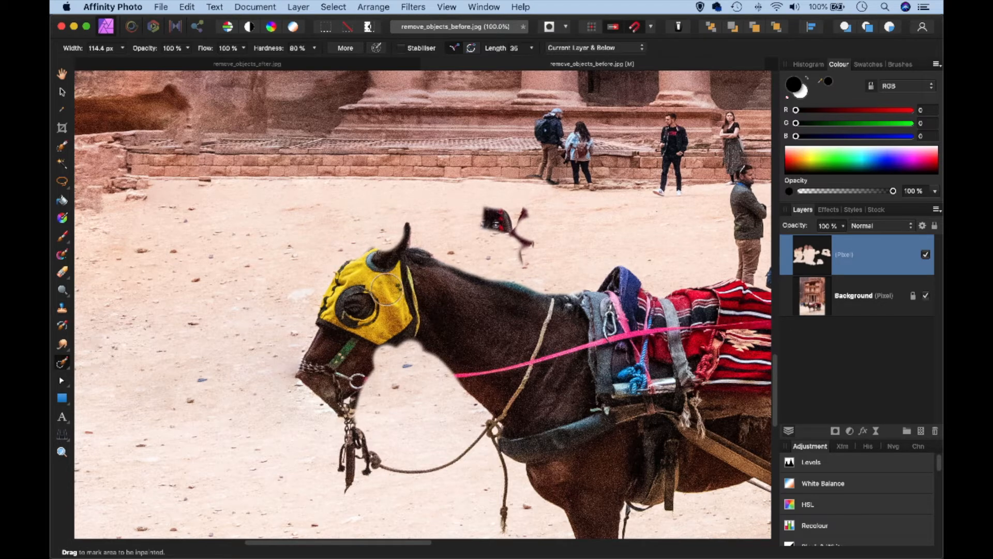
{"action": "mouse_move", "coordinate": [476, 227]}
{"action": "left_mouse_down"}
{"action": "mouse_move", "coordinate": [522, 221]}
{"action": "mouse_move", "coordinate": [519, 256]}
{"action": "mouse_move", "coordinate": [511, 215]}
{"action": "mouse_move", "coordinate": [487, 220]}
{"action": "left_mouse_up"}
{"action": "left_click_drag", "start_coordinate": [573, 161], "coordinate": [465, 220]}
{"action": "key", "text": "super+plus"}
{"action": "left_click_drag", "start_coordinate": [587, 200], "coordinate": [548, 229]}
{"action": "key", "text": "bracketleft"}
{"action": "key", "text": "bracketleft"}
{"action": "key", "text": "bracketleft"}
{"action": "mouse_move", "coordinate": [420, 145]}
{"action": "left_mouse_down"}
{"action": "mouse_move", "coordinate": [398, 151]}
{"action": "mouse_move", "coordinate": [394, 174]}
{"action": "mouse_move", "coordinate": [420, 172]}
{"action": "mouse_move", "coordinate": [409, 238]}
{"action": "mouse_move", "coordinate": [418, 246]}
{"action": "mouse_move", "coordinate": [388, 240]}
{"action": "mouse_move", "coordinate": [403, 211]}
{"action": "mouse_move", "coordinate": [395, 177]}
{"action": "mouse_move", "coordinate": [424, 215]}
{"action": "mouse_move", "coordinate": [386, 204]}
{"action": "left_mouse_up"}
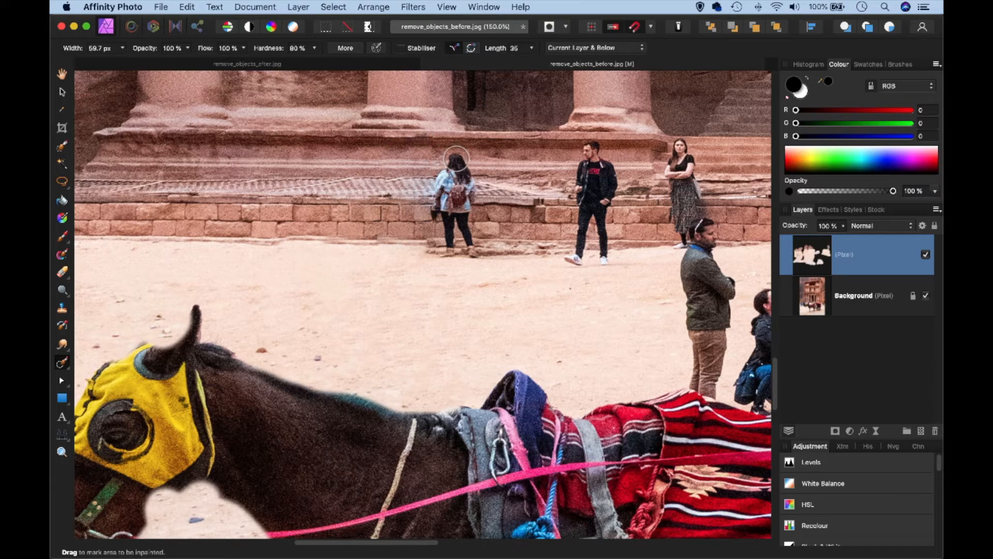
Step: Inpaint away the woman with the backpack, the man in black, the woman in the skirt and the man standing before her
{"action": "mouse_move", "coordinate": [446, 171]}
{"action": "left_mouse_down"}
{"action": "mouse_move", "coordinate": [437, 211]}
{"action": "mouse_move", "coordinate": [449, 247]}
{"action": "mouse_move", "coordinate": [471, 253]}
{"action": "mouse_move", "coordinate": [457, 190]}
{"action": "mouse_move", "coordinate": [473, 213]}
{"action": "mouse_move", "coordinate": [456, 171]}
{"action": "left_mouse_up"}
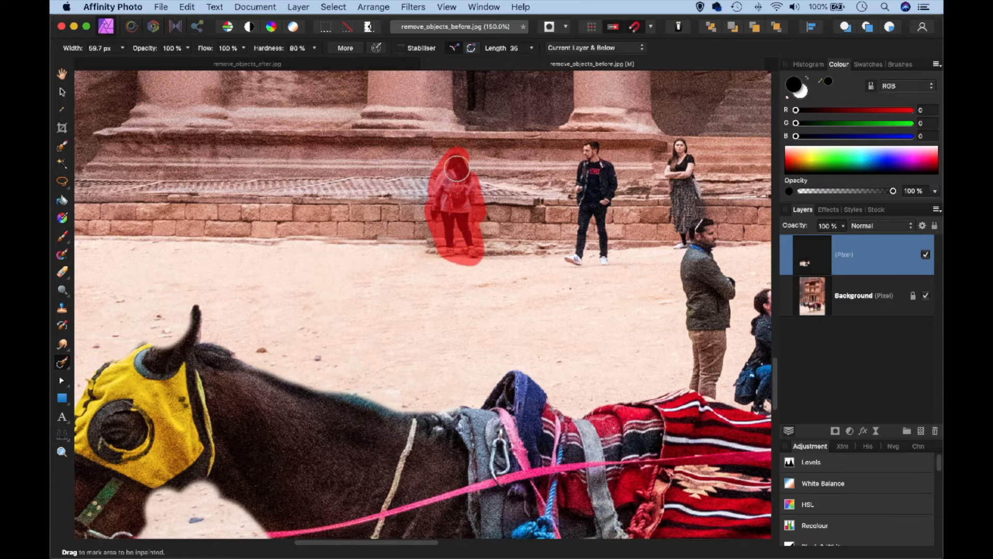
{"action": "left_click_drag", "start_coordinate": [455, 213], "coordinate": [462, 230]}
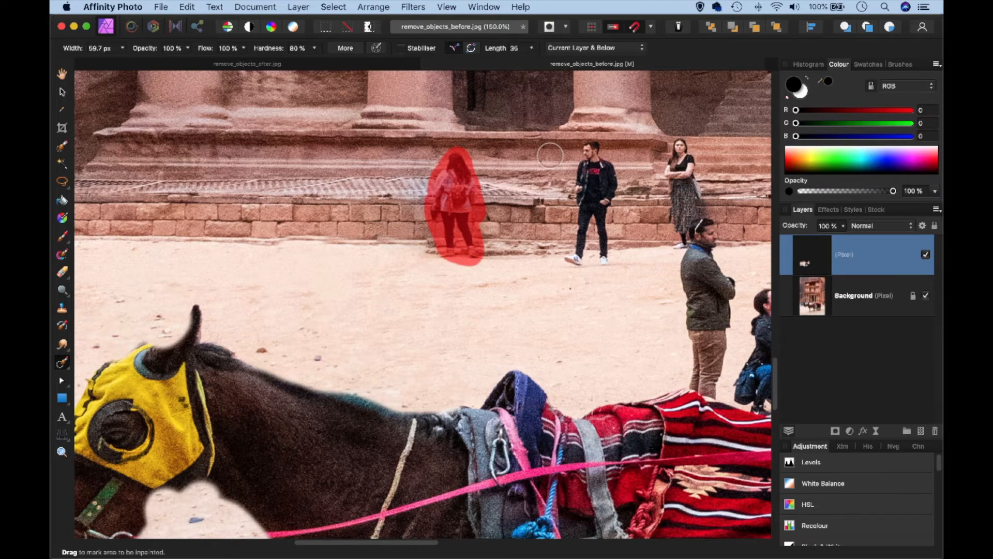
{"action": "mouse_move", "coordinate": [589, 180]}
{"action": "left_mouse_down"}
{"action": "mouse_move", "coordinate": [612, 185]}
{"action": "mouse_move", "coordinate": [597, 220]}
{"action": "mouse_move", "coordinate": [606, 259]}
{"action": "mouse_move", "coordinate": [571, 254]}
{"action": "left_mouse_up"}
{"action": "scroll", "coordinate": [564, 196], "scroll_direction": "right", "scroll_amount": 5}
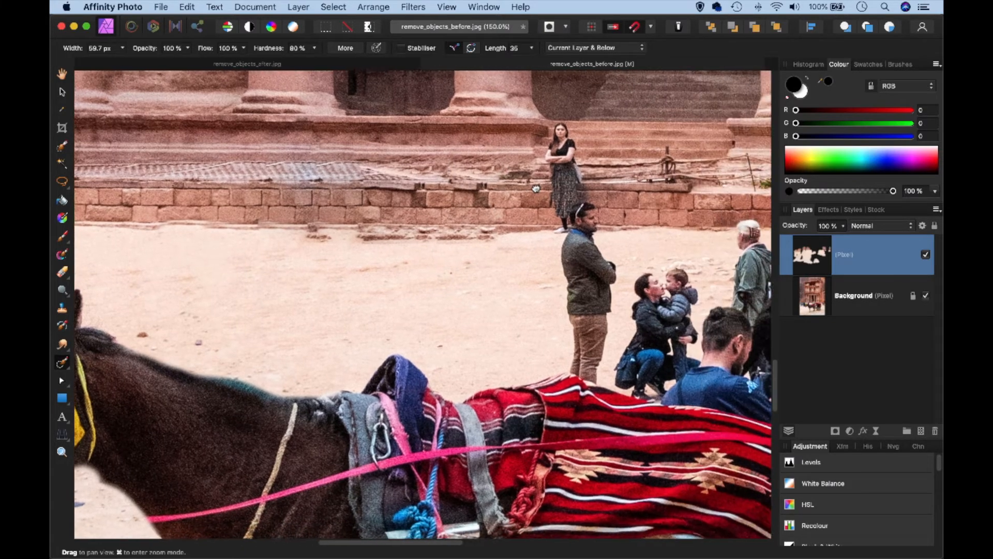
{"action": "mouse_move", "coordinate": [555, 154]}
{"action": "left_mouse_down"}
{"action": "mouse_move", "coordinate": [553, 137]}
{"action": "mouse_move", "coordinate": [566, 197]}
{"action": "mouse_move", "coordinate": [549, 159]}
{"action": "mouse_move", "coordinate": [572, 217]}
{"action": "mouse_move", "coordinate": [576, 315]}
{"action": "left_mouse_up"}
Step: Clone sand over the group's lower bodies along the striped blanket, and clone the background over the grey-haired man's head and shoulders
{"action": "scroll", "coordinate": [528, 225], "scroll_direction": "right", "scroll_amount": 5}
{"action": "scroll", "coordinate": [528, 225], "scroll_direction": "down", "scroll_amount": 2}
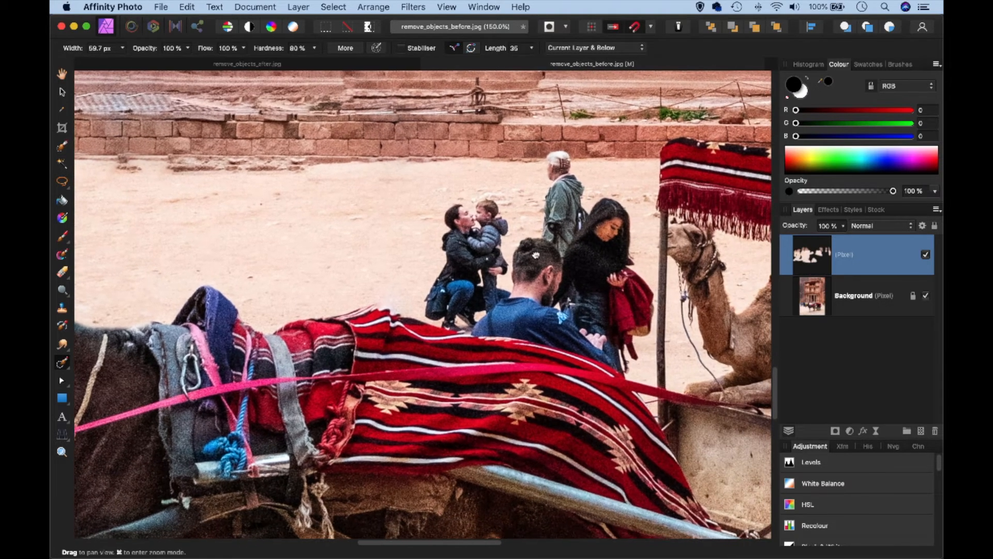
{"action": "key", "text": "s"}
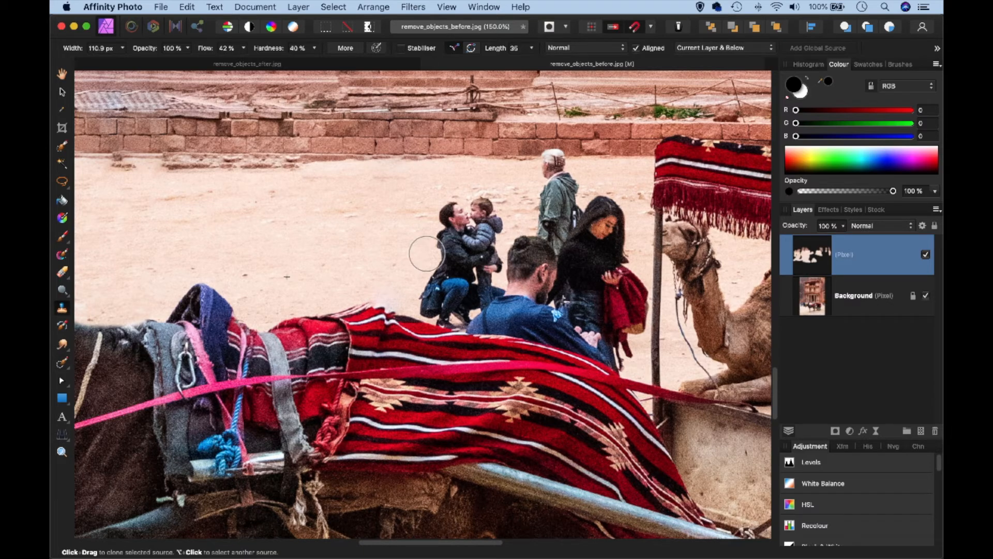
{"action": "left_click", "coordinate": [216, 234], "text": "alt"}
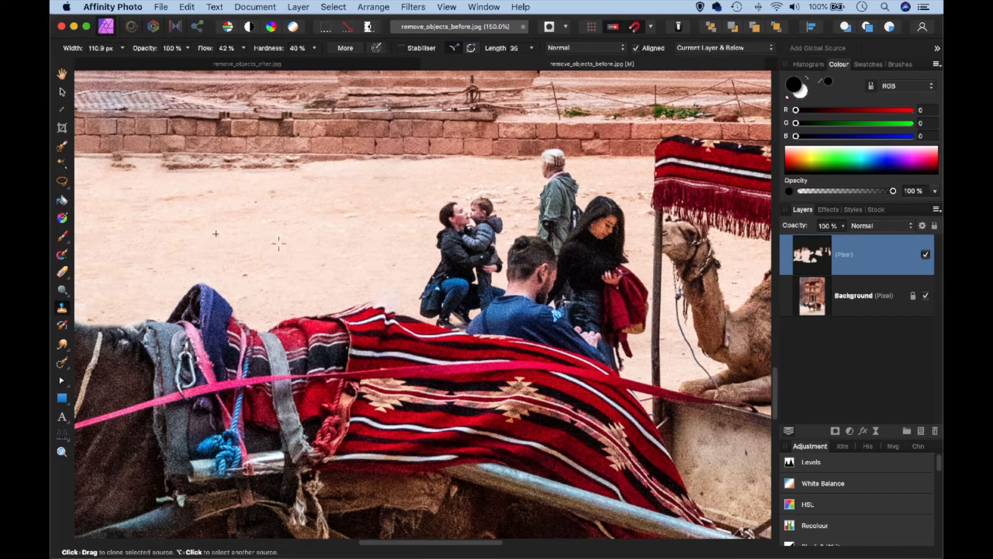
{"action": "mouse_move", "coordinate": [530, 318]}
{"action": "left_mouse_down"}
{"action": "mouse_move", "coordinate": [611, 352]}
{"action": "mouse_move", "coordinate": [460, 317]}
{"action": "mouse_move", "coordinate": [416, 290]}
{"action": "mouse_move", "coordinate": [446, 279]}
{"action": "left_mouse_up"}
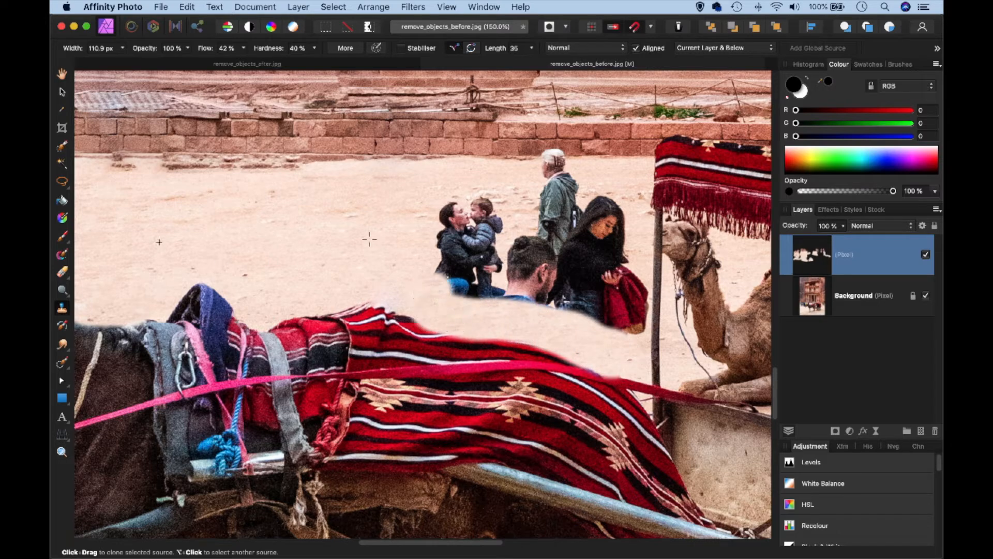
{"action": "left_click", "coordinate": [486, 165], "text": "alt"}
{"action": "mouse_move", "coordinate": [542, 161]}
{"action": "left_mouse_down"}
{"action": "mouse_move", "coordinate": [567, 172]}
{"action": "mouse_move", "coordinate": [536, 177]}
{"action": "left_mouse_up"}
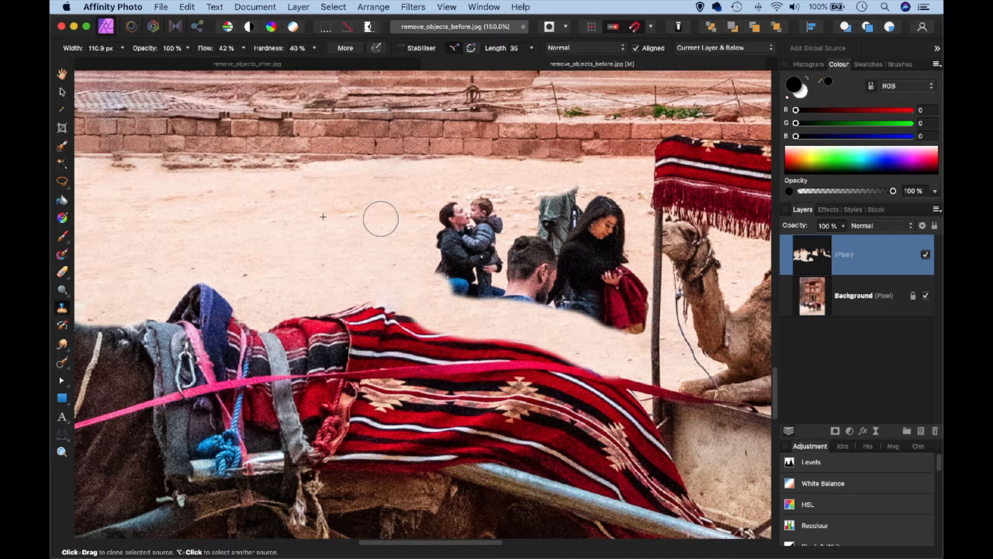
Step: Inpaint the remaining parts of the people behind the striped blanket with a brush about 91 px wide
{"action": "left_click", "coordinate": [62, 362]}
{"action": "key", "text": "bracketright"}
{"action": "key", "text": "bracketright"}
{"action": "key", "text": "bracketright"}
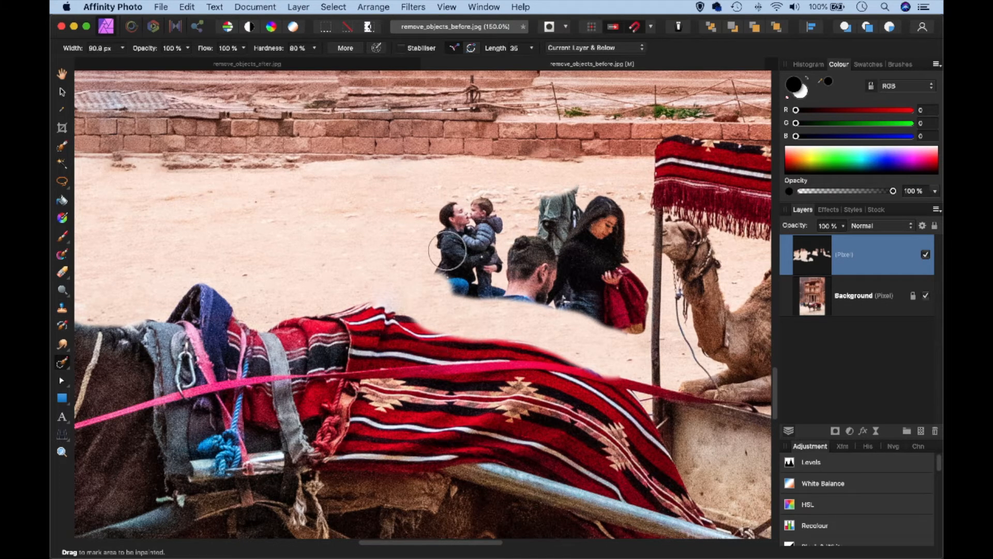
{"action": "mouse_move", "coordinate": [451, 210]}
{"action": "left_mouse_down"}
{"action": "mouse_move", "coordinate": [470, 277]}
{"action": "mouse_move", "coordinate": [558, 300]}
{"action": "mouse_move", "coordinate": [623, 277]}
{"action": "mouse_move", "coordinate": [632, 307]}
{"action": "mouse_move", "coordinate": [600, 303]}
{"action": "mouse_move", "coordinate": [598, 250]}
{"action": "mouse_move", "coordinate": [538, 279]}
{"action": "mouse_move", "coordinate": [551, 233]}
{"action": "left_mouse_up"}
Step: Clone sand over the camel and the standing man in shorts seen through the cart's open side
{"action": "mouse_move", "coordinate": [645, 268]}
{"action": "left_mouse_down"}
{"action": "mouse_move", "coordinate": [371, 305]}
{"action": "mouse_move", "coordinate": [362, 290]}
{"action": "left_mouse_up"}
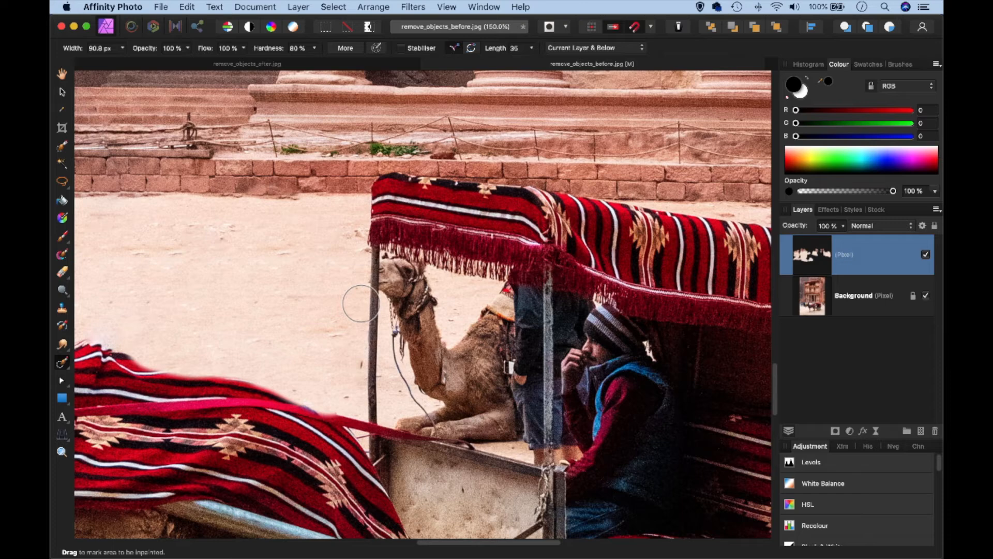
{"action": "key", "text": "s"}
{"action": "left_click", "coordinate": [246, 247], "text": "alt"}
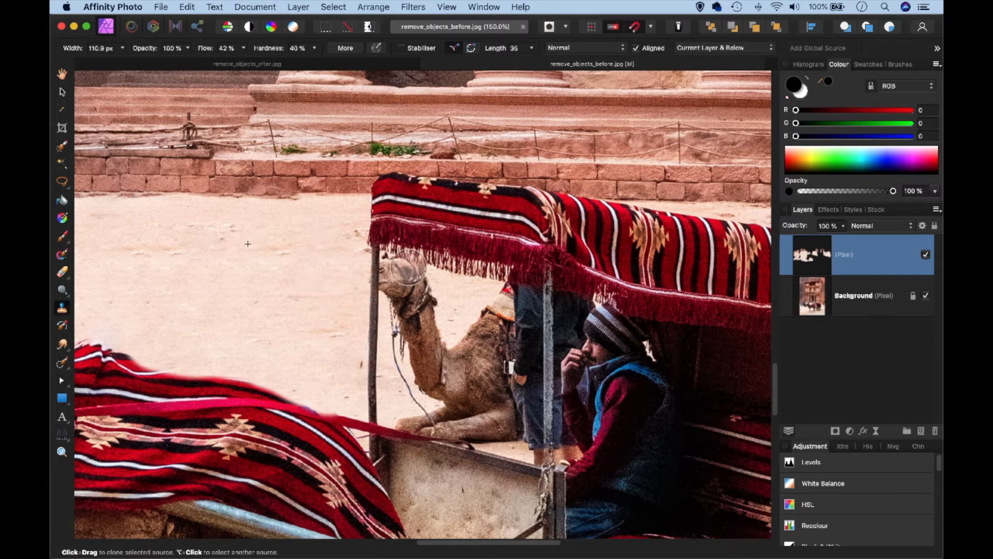
{"action": "mouse_move", "coordinate": [383, 274]}
{"action": "left_mouse_down"}
{"action": "mouse_move", "coordinate": [415, 291]}
{"action": "mouse_move", "coordinate": [371, 305]}
{"action": "mouse_move", "coordinate": [417, 344]}
{"action": "mouse_move", "coordinate": [427, 362]}
{"action": "mouse_move", "coordinate": [409, 387]}
{"action": "mouse_move", "coordinate": [432, 410]}
{"action": "mouse_move", "coordinate": [386, 405]}
{"action": "left_mouse_up"}
{"action": "mouse_move", "coordinate": [489, 412]}
{"action": "left_mouse_down"}
{"action": "mouse_move", "coordinate": [520, 445]}
{"action": "mouse_move", "coordinate": [522, 320]}
{"action": "mouse_move", "coordinate": [492, 294]}
{"action": "mouse_move", "coordinate": [587, 288]}
{"action": "mouse_move", "coordinate": [558, 375]}
{"action": "mouse_move", "coordinate": [568, 393]}
{"action": "left_mouse_up"}
{"action": "left_click", "coordinate": [248, 317], "text": "alt"}
{"action": "mouse_move", "coordinate": [445, 427]}
{"action": "left_mouse_down"}
{"action": "mouse_move", "coordinate": [494, 438]}
{"action": "mouse_move", "coordinate": [414, 403]}
{"action": "mouse_move", "coordinate": [437, 384]}
{"action": "mouse_move", "coordinate": [466, 393]}
{"action": "mouse_move", "coordinate": [500, 383]}
{"action": "mouse_move", "coordinate": [472, 340]}
{"action": "mouse_move", "coordinate": [439, 386]}
{"action": "mouse_move", "coordinate": [480, 330]}
{"action": "mouse_move", "coordinate": [499, 403]}
{"action": "mouse_move", "coordinate": [492, 416]}
{"action": "mouse_move", "coordinate": [589, 388]}
{"action": "mouse_move", "coordinate": [569, 450]}
{"action": "mouse_move", "coordinate": [580, 338]}
{"action": "mouse_move", "coordinate": [551, 404]}
{"action": "left_mouse_up"}
Step: Inpaint away the two tourists with backpacks standing behind the cart near the rock face
{"action": "scroll", "coordinate": [551, 404], "scroll_direction": "right", "scroll_amount": 10}
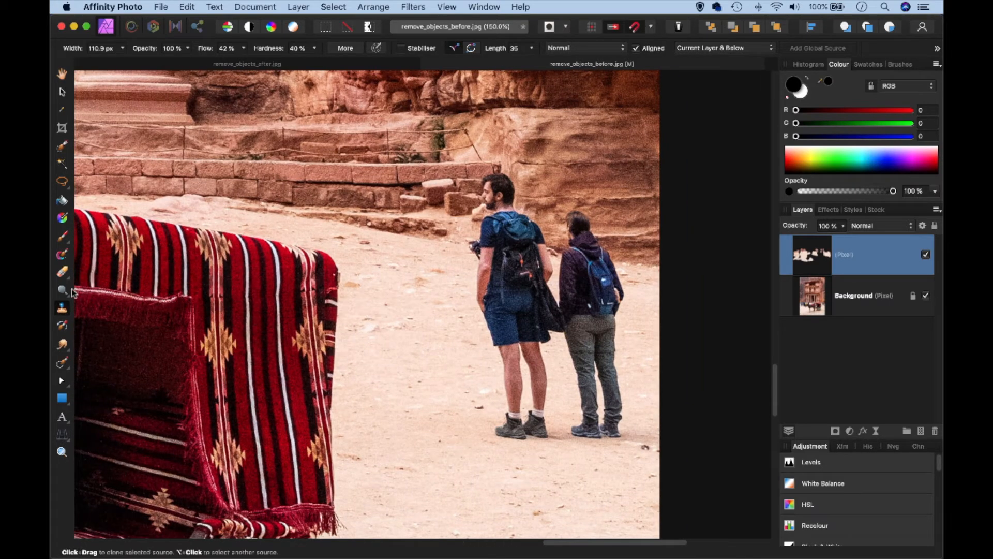
{"action": "left_click", "coordinate": [62, 362]}
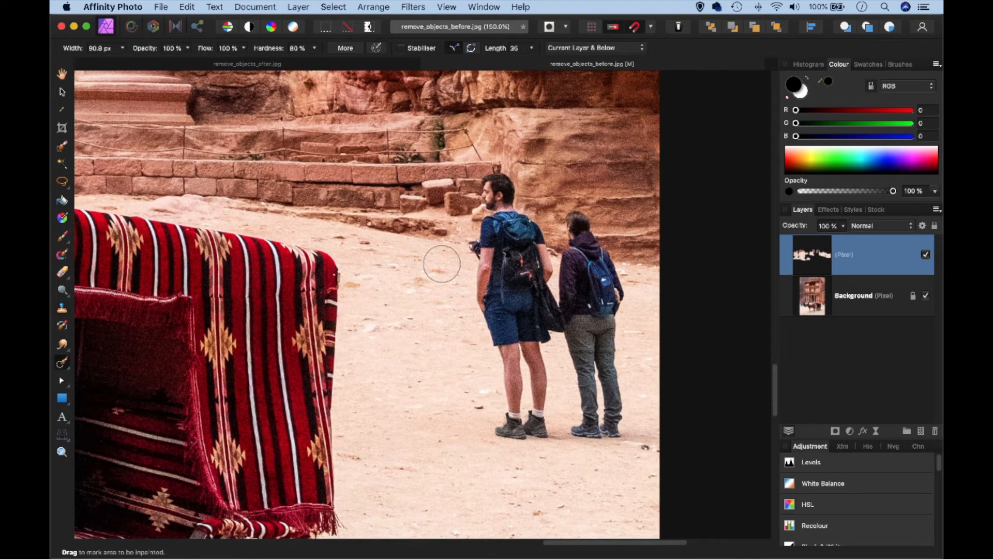
{"action": "mouse_move", "coordinate": [499, 189]}
{"action": "left_mouse_down"}
{"action": "mouse_move", "coordinate": [481, 217]}
{"action": "mouse_move", "coordinate": [473, 316]}
{"action": "mouse_move", "coordinate": [497, 417]}
{"action": "mouse_move", "coordinate": [615, 432]}
{"action": "mouse_move", "coordinate": [646, 419]}
{"action": "mouse_move", "coordinate": [620, 259]}
{"action": "mouse_move", "coordinate": [579, 228]}
{"action": "left_mouse_up"}
Step: Compare the whole retouched scene with the original by hiding and showing the retouch layer
{"action": "key", "text": "super+minus"}
{"action": "key", "text": "super+minus"}
{"action": "key", "text": "super+minus"}
{"action": "key", "text": "super+minus"}
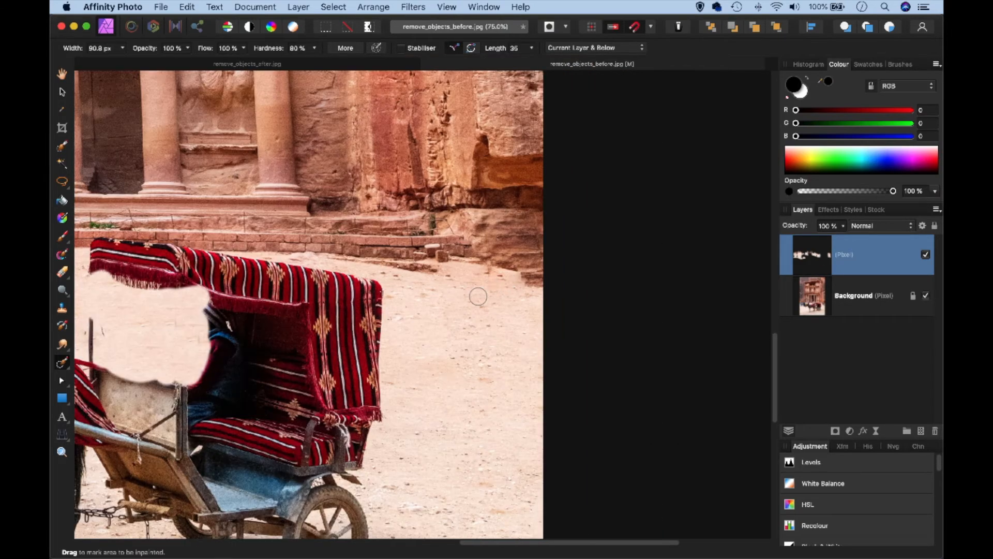
{"action": "key", "text": "space"}
{"action": "mouse_move", "coordinate": [403, 288]}
{"action": "left_mouse_down"}
{"action": "mouse_move", "coordinate": [484, 254]}
{"action": "mouse_move", "coordinate": [492, 279]}
{"action": "left_mouse_up"}
{"action": "key", "text": "super+plus"}
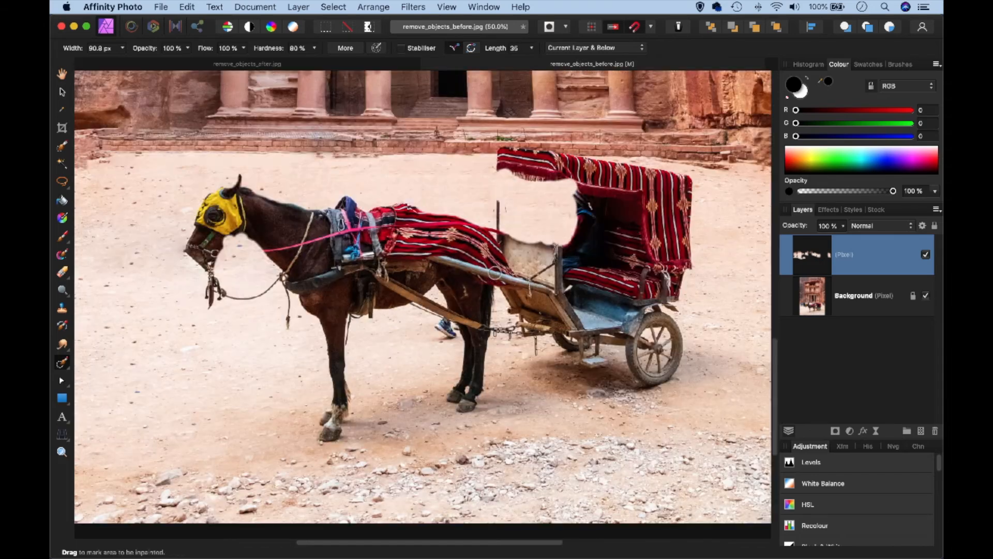
{"action": "left_click", "coordinate": [926, 254]}
{"action": "left_click", "coordinate": [926, 255]}
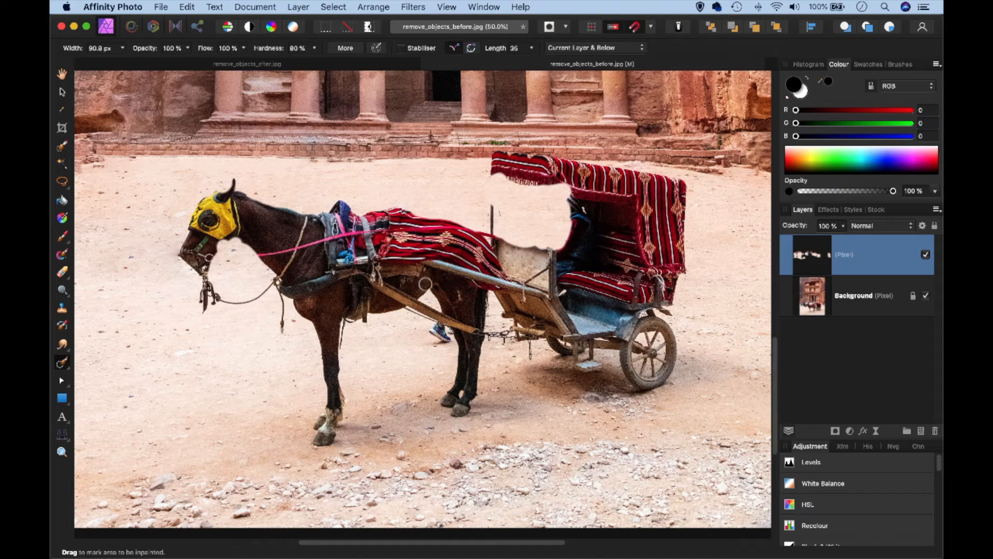
Step: Clone sand over the stray blue shoe visible beside the horse's hind legs
{"action": "key", "text": "s"}
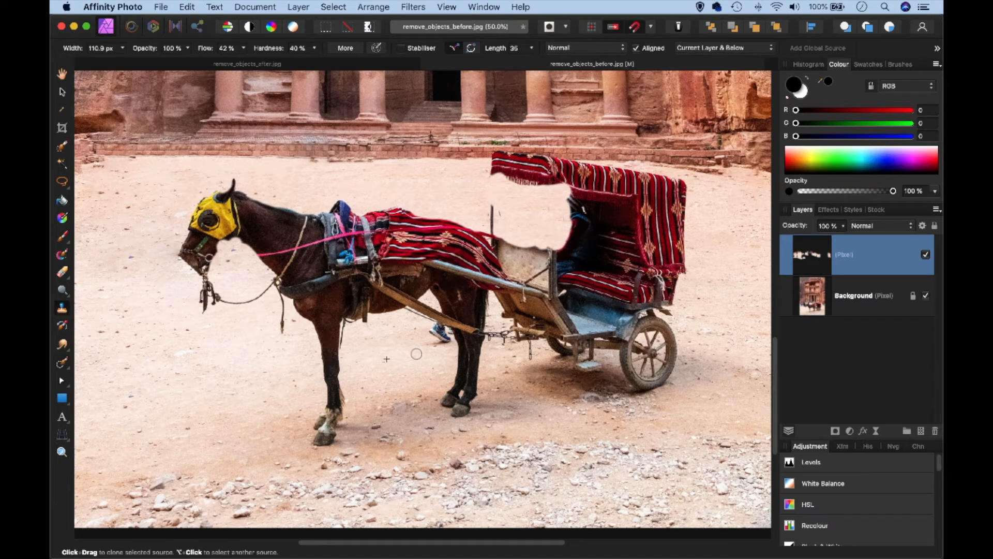
{"action": "left_click_drag", "start_coordinate": [431, 331], "coordinate": [440, 337]}
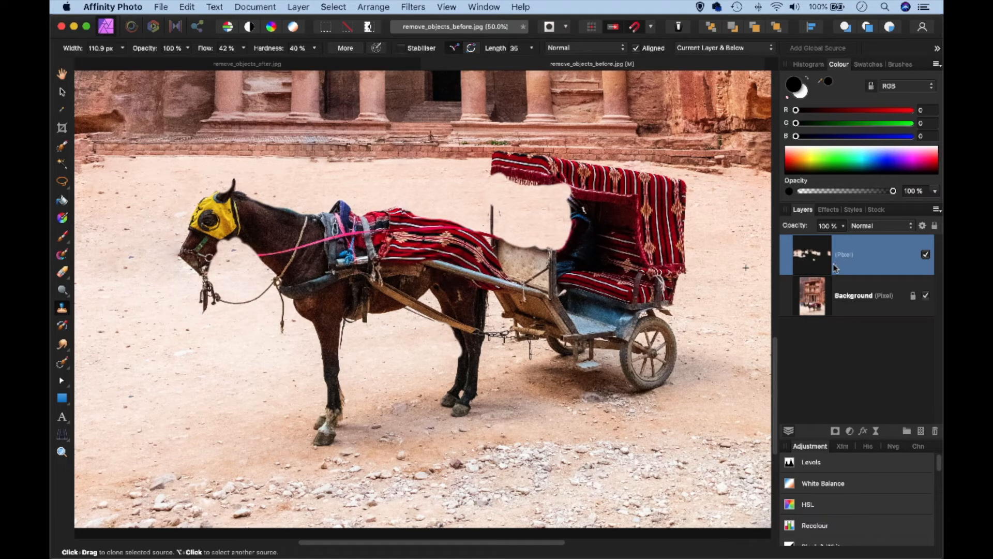
Step: Add an inverted black mask to the retouch layer and ready the Paint Brush with white for painting on it
{"action": "left_click", "coordinate": [835, 431], "text": "alt"}
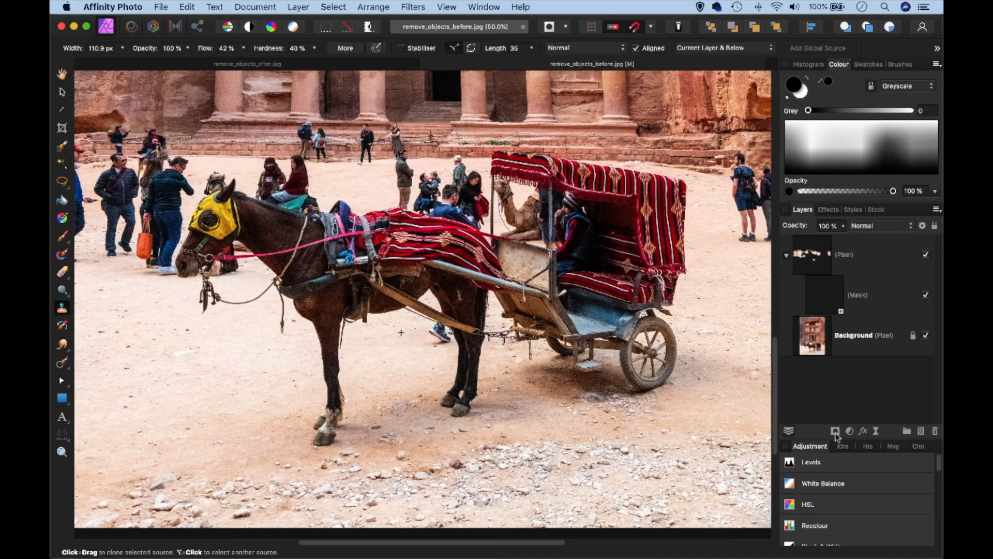
{"action": "left_click", "coordinate": [827, 296]}
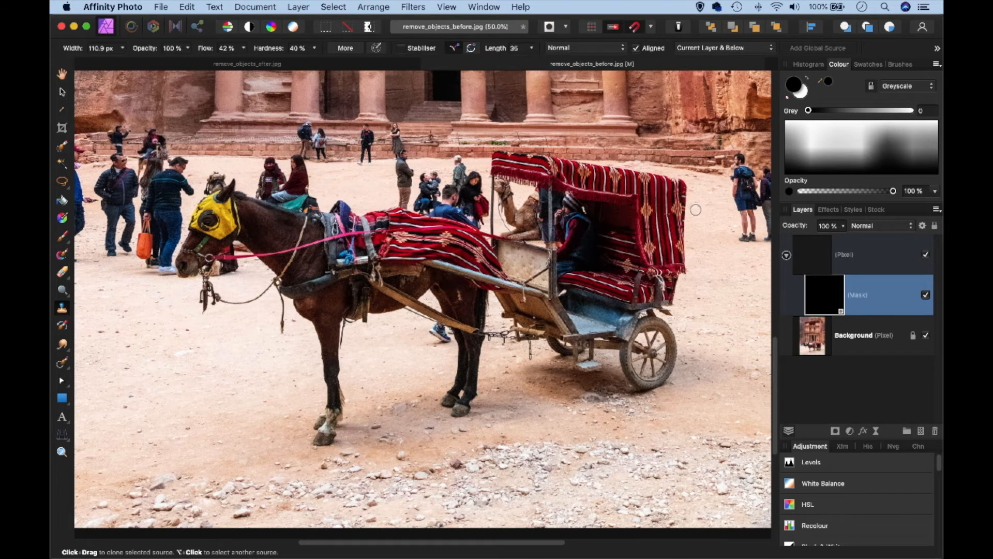
{"action": "key", "text": "b"}
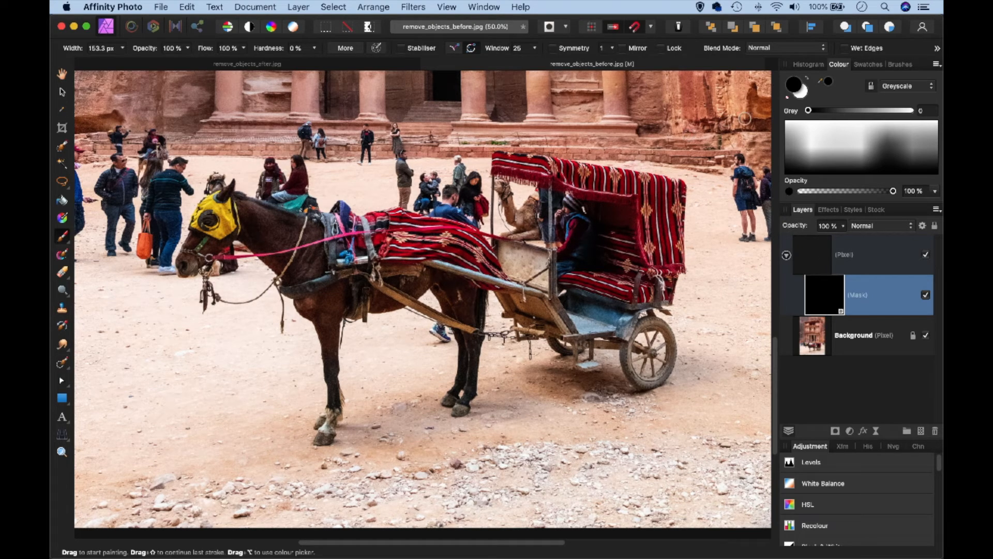
{"action": "left_click", "coordinate": [807, 79]}
Step: Paint white on the mask over the tourists in front of the horse with a soft brush about 339 px wide
{"action": "key", "text": "space"}
{"action": "mouse_move", "coordinate": [191, 177]}
{"action": "left_mouse_down"}
{"action": "mouse_move", "coordinate": [185, 219]}
{"action": "mouse_move", "coordinate": [201, 236]}
{"action": "mouse_move", "coordinate": [211, 190]}
{"action": "mouse_move", "coordinate": [223, 177]}
{"action": "mouse_move", "coordinate": [236, 181]}
{"action": "mouse_move", "coordinate": [219, 211]}
{"action": "mouse_move", "coordinate": [227, 203]}
{"action": "mouse_move", "coordinate": [242, 244]}
{"action": "mouse_move", "coordinate": [226, 259]}
{"action": "mouse_move", "coordinate": [217, 239]}
{"action": "mouse_move", "coordinate": [195, 268]}
{"action": "mouse_move", "coordinate": [229, 271]}
{"action": "mouse_move", "coordinate": [229, 280]}
{"action": "mouse_move", "coordinate": [286, 270]}
{"action": "mouse_move", "coordinate": [304, 204]}
{"action": "mouse_move", "coordinate": [289, 243]}
{"action": "mouse_move", "coordinate": [276, 180]}
{"action": "mouse_move", "coordinate": [264, 208]}
{"action": "left_mouse_up"}
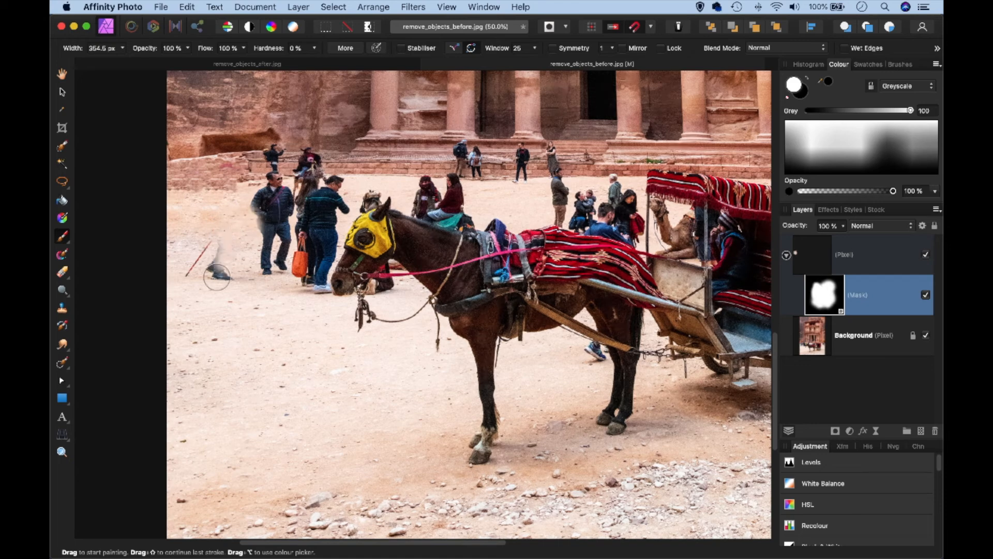
{"action": "key", "text": "bracketright"}
{"action": "key", "text": "bracketleft"}
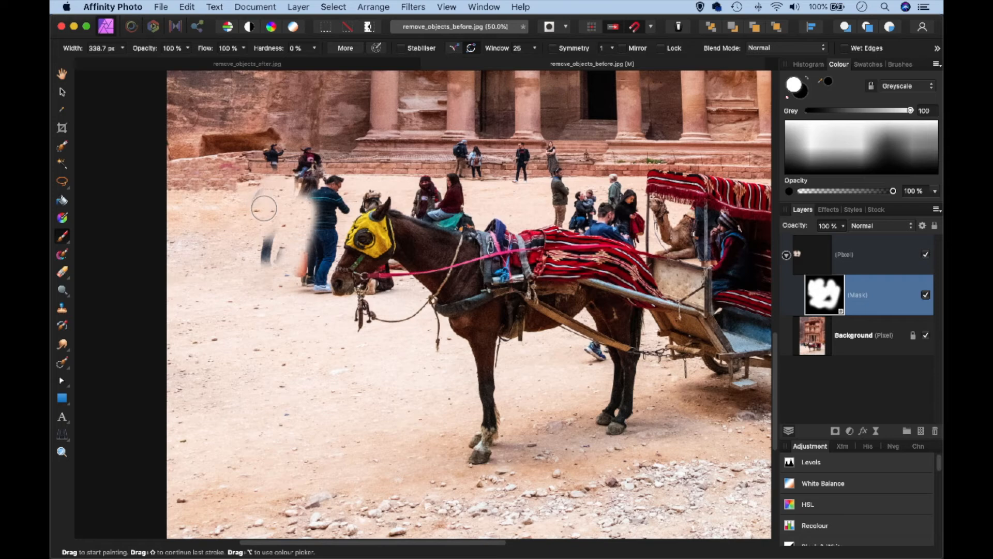
{"action": "mouse_move", "coordinate": [256, 249]}
{"action": "left_mouse_down"}
{"action": "mouse_move", "coordinate": [286, 223]}
{"action": "mouse_move", "coordinate": [297, 264]}
{"action": "mouse_move", "coordinate": [289, 278]}
{"action": "mouse_move", "coordinate": [366, 282]}
{"action": "left_mouse_up"}
Step: Paint the mask white over the striped-sweater man's feet and legs beside the horse's muzzle with a brush about 48 px wide
{"action": "key", "text": "super+plus"}
{"action": "left_click", "coordinate": [273, 238]}
{"action": "key", "text": "bracketleft"}
{"action": "key", "text": "bracketleft"}
{"action": "key", "text": "bracketleft"}
{"action": "key", "text": "bracketleft"}
{"action": "key", "text": "bracketleft"}
{"action": "key", "text": "bracketleft"}
{"action": "key", "text": "bracketleft"}
{"action": "key", "text": "bracketleft"}
{"action": "key", "text": "bracketleft"}
{"action": "key", "text": "bracketleft"}
{"action": "key", "text": "bracketleft"}
{"action": "left_click_drag", "start_coordinate": [318, 304], "coordinate": [319, 300]}
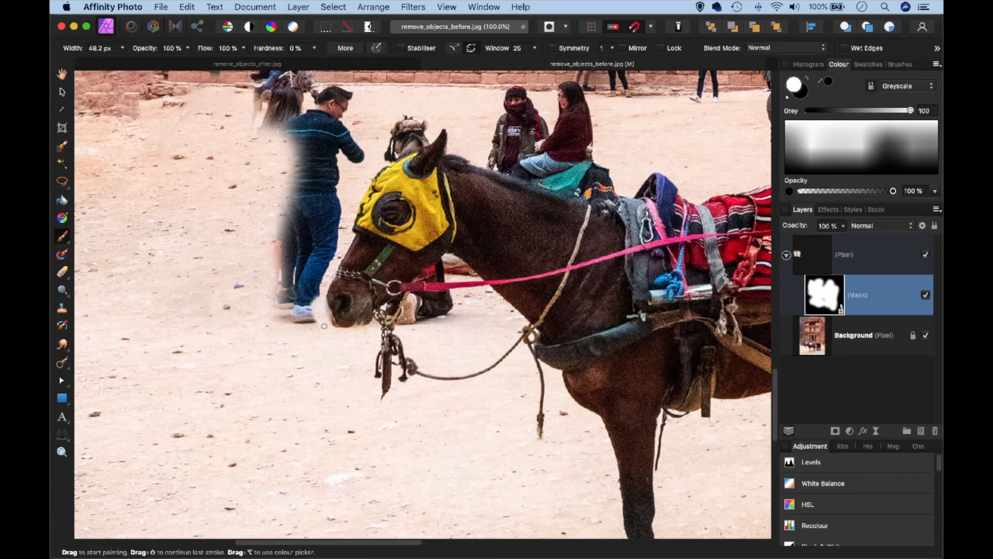
{"action": "mouse_move", "coordinate": [314, 284]}
{"action": "left_mouse_down"}
{"action": "mouse_move", "coordinate": [332, 229]}
{"action": "mouse_move", "coordinate": [321, 269]}
{"action": "mouse_move", "coordinate": [338, 235]}
{"action": "mouse_move", "coordinate": [310, 278]}
{"action": "mouse_move", "coordinate": [306, 238]}
{"action": "mouse_move", "coordinate": [311, 315]}
{"action": "mouse_move", "coordinate": [305, 277]}
{"action": "mouse_move", "coordinate": [328, 213]}
{"action": "mouse_move", "coordinate": [313, 226]}
{"action": "left_mouse_up"}
Step: Mask in the sand over the striped-sweater man's waist and arm with a soft brush about 151 px wide
{"action": "key", "text": "bracketright"}
{"action": "key", "text": "bracketright"}
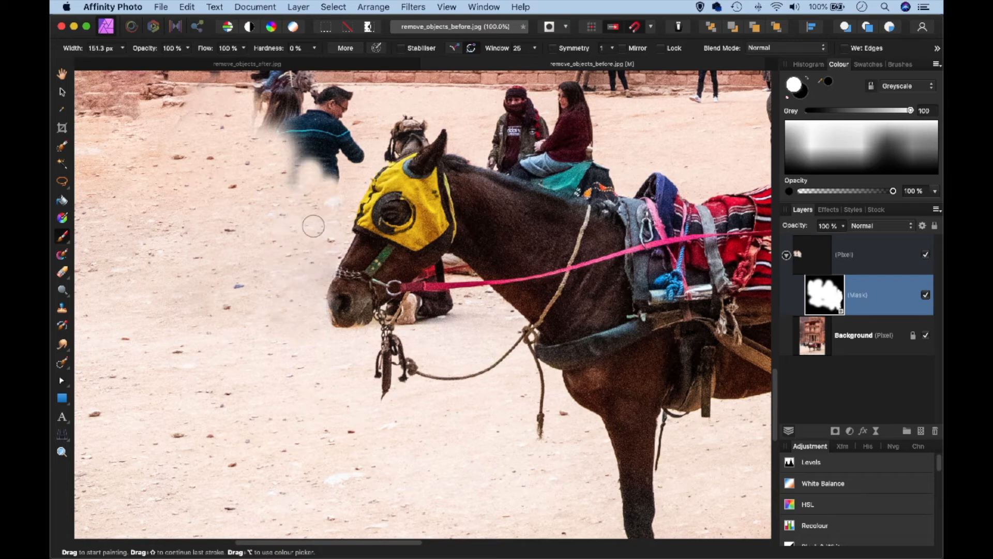
{"action": "mouse_move", "coordinate": [333, 186]}
{"action": "left_mouse_down"}
{"action": "mouse_move", "coordinate": [334, 165]}
{"action": "mouse_move", "coordinate": [352, 147]}
{"action": "mouse_move", "coordinate": [336, 201]}
{"action": "left_mouse_up"}
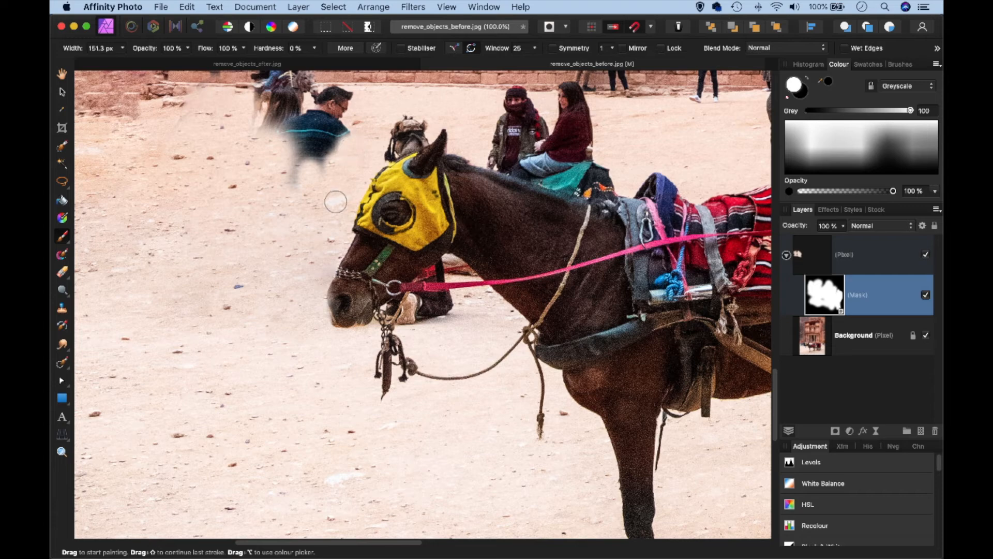
Step: Try painting the mask across the horse's muzzle and undo the stroke
{"action": "mouse_move", "coordinate": [330, 251]}
{"action": "left_mouse_down"}
{"action": "mouse_move", "coordinate": [332, 309]}
{"action": "mouse_move", "coordinate": [320, 293]}
{"action": "mouse_move", "coordinate": [327, 309]}
{"action": "mouse_move", "coordinate": [328, 290]}
{"action": "mouse_move", "coordinate": [304, 313]}
{"action": "left_mouse_up"}
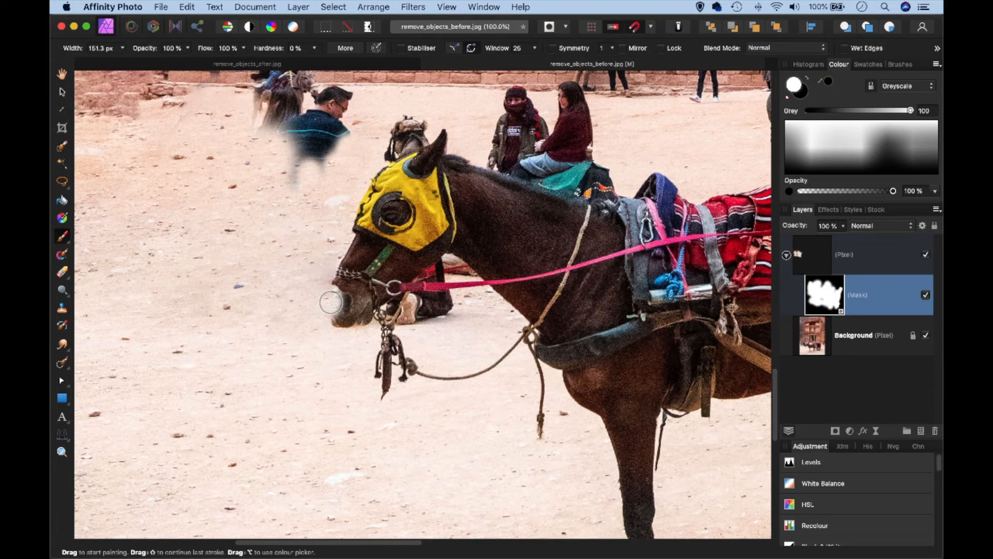
{"action": "key", "text": "super+z"}
{"action": "key", "text": "x"}
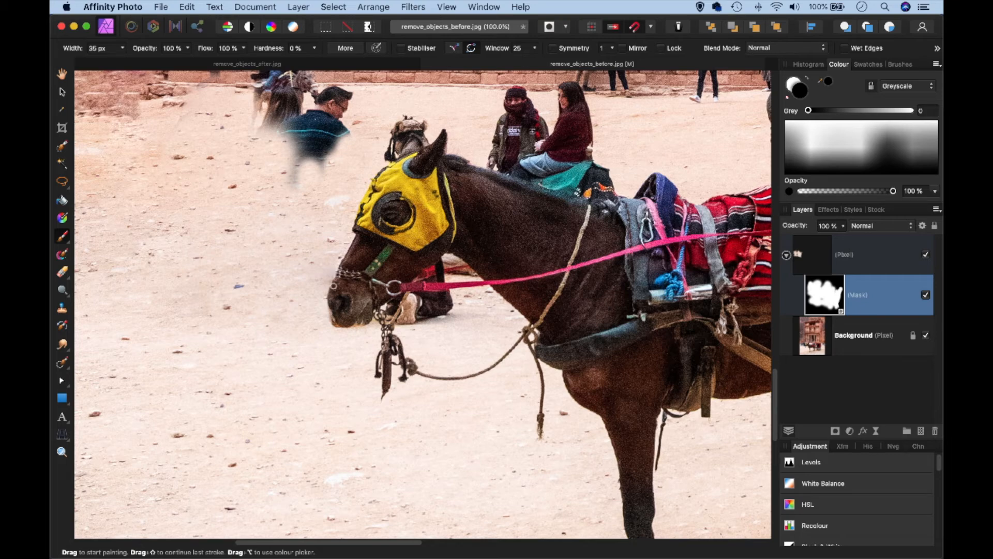
{"action": "key", "text": "x"}
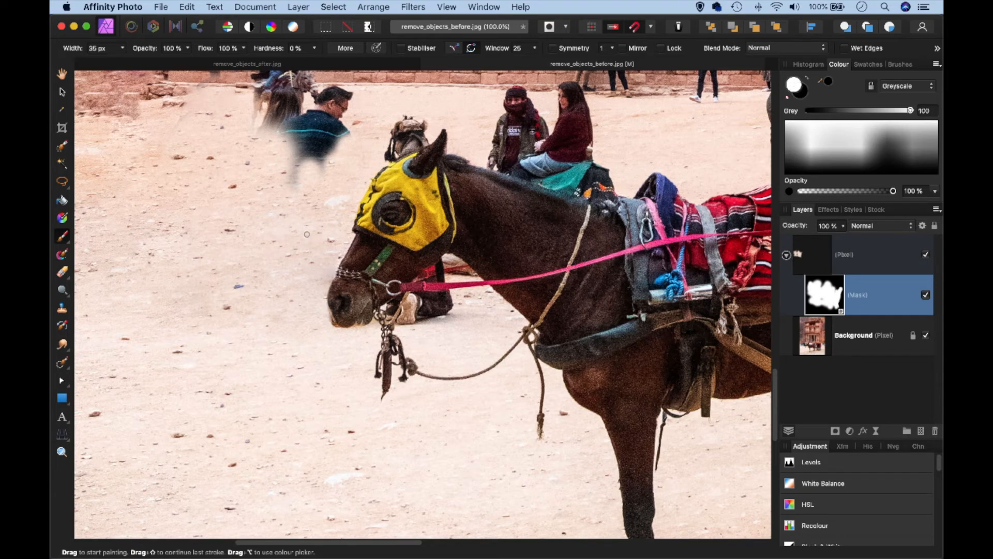
Step: Paint white on the mask with an enlarged brush over the striped-sweater man's remaining upper body
{"action": "key", "text": "bracketright"}
{"action": "key", "text": "bracketright"}
{"action": "key", "text": "bracketright"}
{"action": "key", "text": "bracketright"}
{"action": "key", "text": "bracketright"}
{"action": "key", "text": "bracketright"}
{"action": "key", "text": "bracketright"}
{"action": "key", "text": "bracketright"}
{"action": "key", "text": "bracketright"}
{"action": "mouse_move", "coordinate": [309, 162]}
{"action": "left_mouse_down"}
{"action": "mouse_move", "coordinate": [337, 137]}
{"action": "mouse_move", "coordinate": [342, 115]}
{"action": "mouse_move", "coordinate": [308, 116]}
{"action": "mouse_move", "coordinate": [352, 97]}
{"action": "mouse_move", "coordinate": [315, 121]}
{"action": "mouse_move", "coordinate": [319, 207]}
{"action": "mouse_move", "coordinate": [297, 189]}
{"action": "mouse_move", "coordinate": [301, 173]}
{"action": "mouse_move", "coordinate": [280, 168]}
{"action": "mouse_move", "coordinate": [286, 146]}
{"action": "mouse_move", "coordinate": [313, 132]}
{"action": "left_mouse_up"}
{"action": "key", "text": "space"}
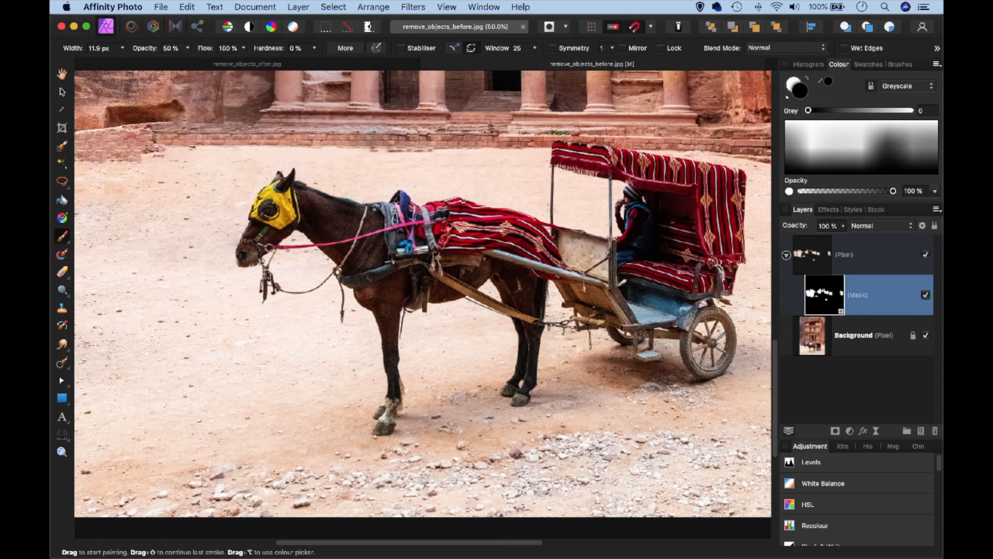
Step: Add a new empty pixel layer above the masked retouch layer
{"action": "key", "text": "super+equal"}
{"action": "key", "text": "super+equal"}
{"action": "key", "text": "space"}
{"action": "mouse_move", "coordinate": [725, 92]}
{"action": "left_mouse_down"}
{"action": "mouse_move", "coordinate": [574, 187]}
{"action": "mouse_move", "coordinate": [344, 224]}
{"action": "left_mouse_up"}
{"action": "left_click_drag", "start_coordinate": [571, 162], "coordinate": [362, 253]}
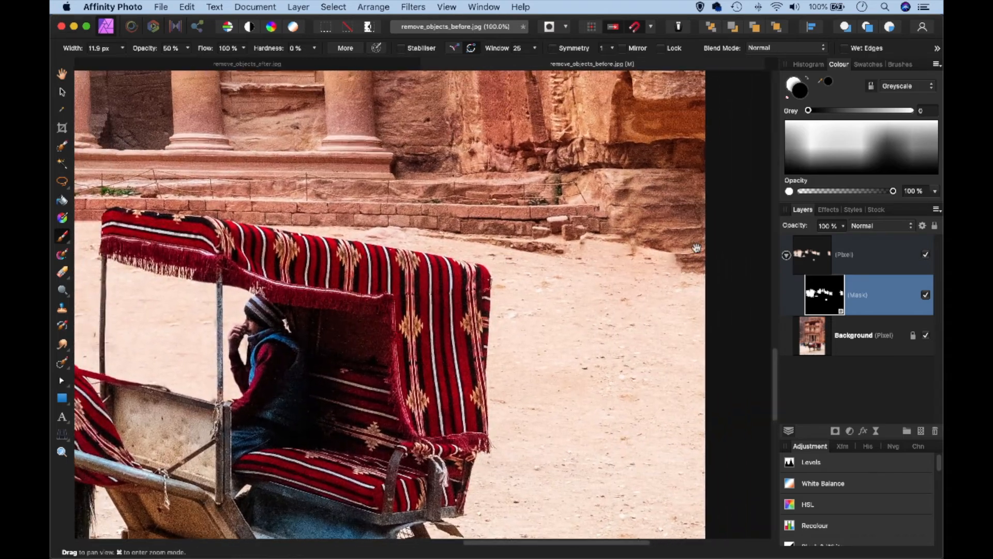
{"action": "left_click", "coordinate": [877, 255]}
{"action": "left_click", "coordinate": [921, 432]}
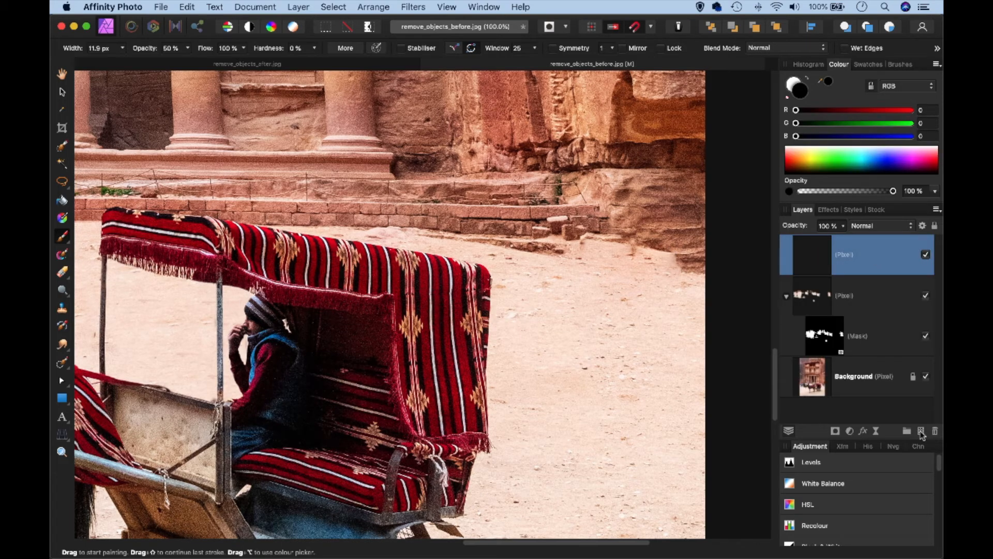
Step: Rename the masked layer "rough retouch" and the new empty layer "final cloning"
{"action": "double_click", "coordinate": [843, 297]}
{"action": "type", "text": "rough retou"}
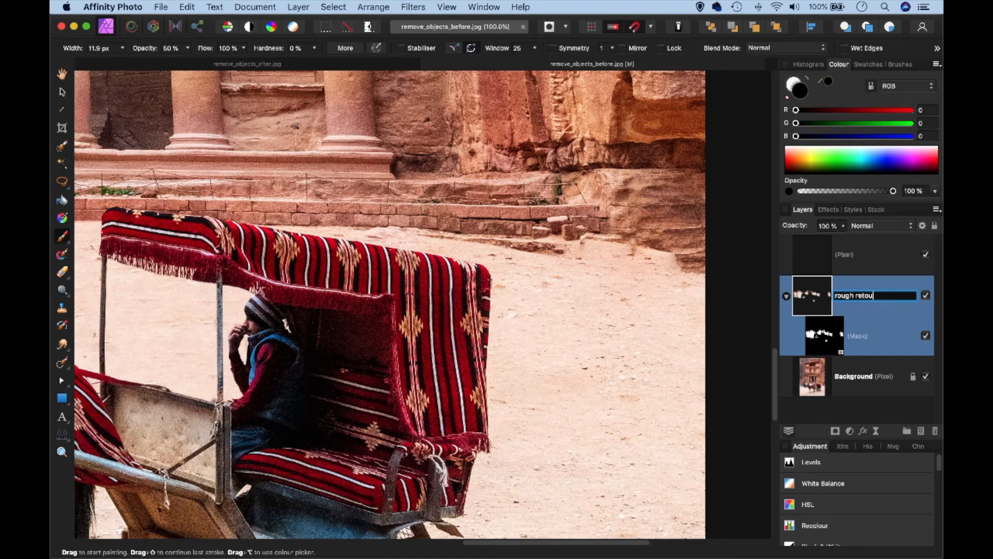
{"action": "type", "text": "ch"}
{"action": "key", "text": "Return"}
{"action": "double_click", "coordinate": [851, 253]}
{"action": "type", "text": "final cloning"}
{"action": "key", "text": "Return"}
Step: Clone clean texture over the blurry patches where the sand meets the rock face behind the cart, using a 110.9 px brush
{"action": "key", "text": "s"}
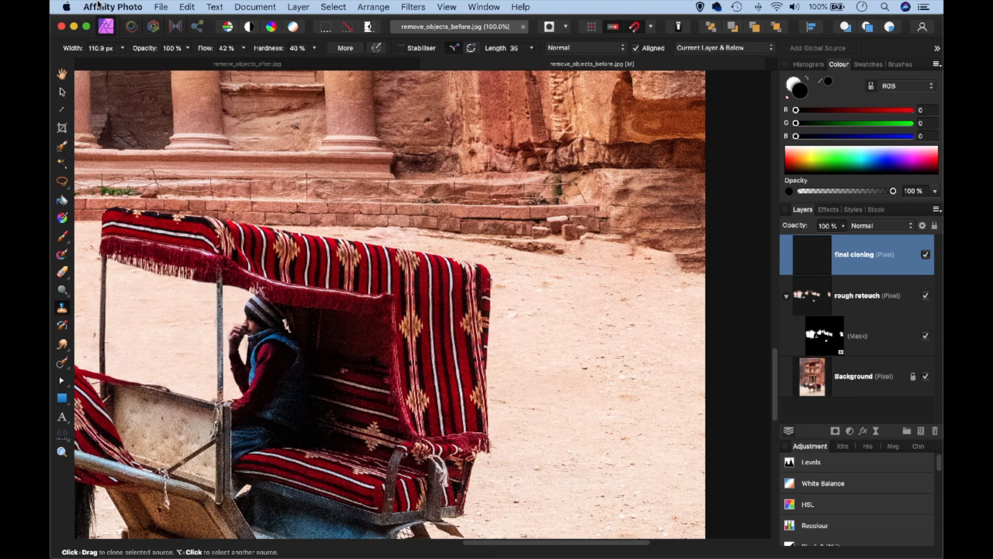
{"action": "key", "text": "super+equal"}
{"action": "left_click_drag", "start_coordinate": [720, 211], "coordinate": [559, 242]}
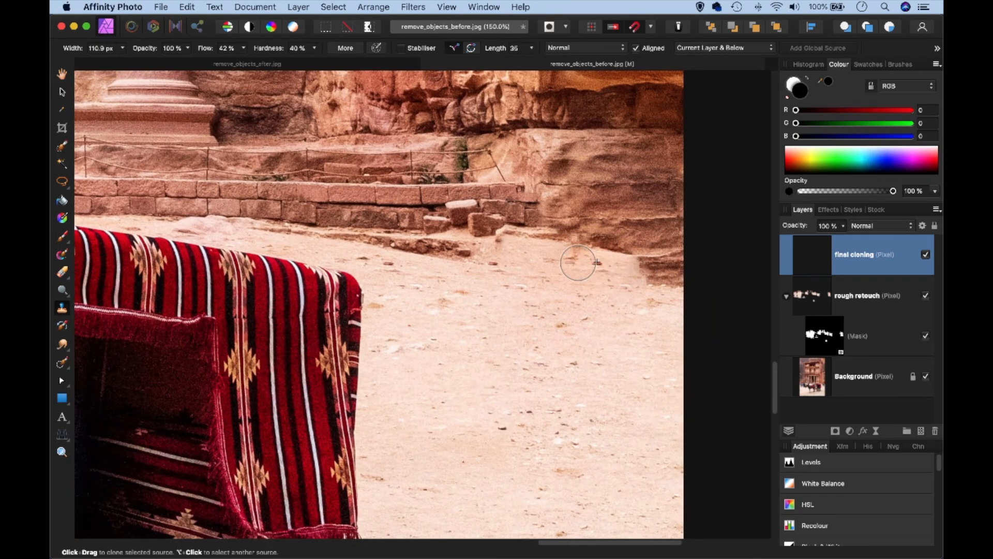
{"action": "left_click", "coordinate": [546, 250], "text": "alt"}
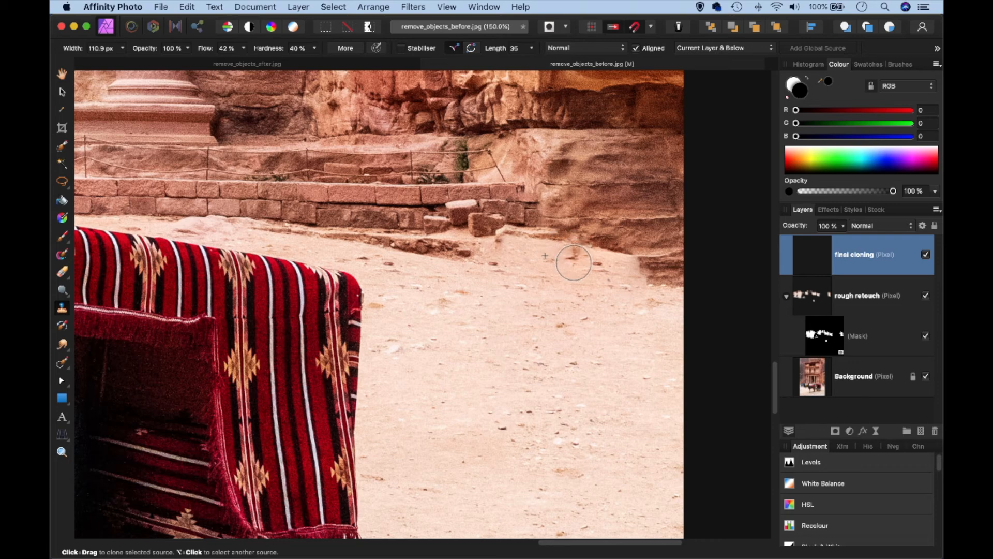
{"action": "left_click", "coordinate": [575, 258]}
{"action": "left_click", "coordinate": [640, 275]}
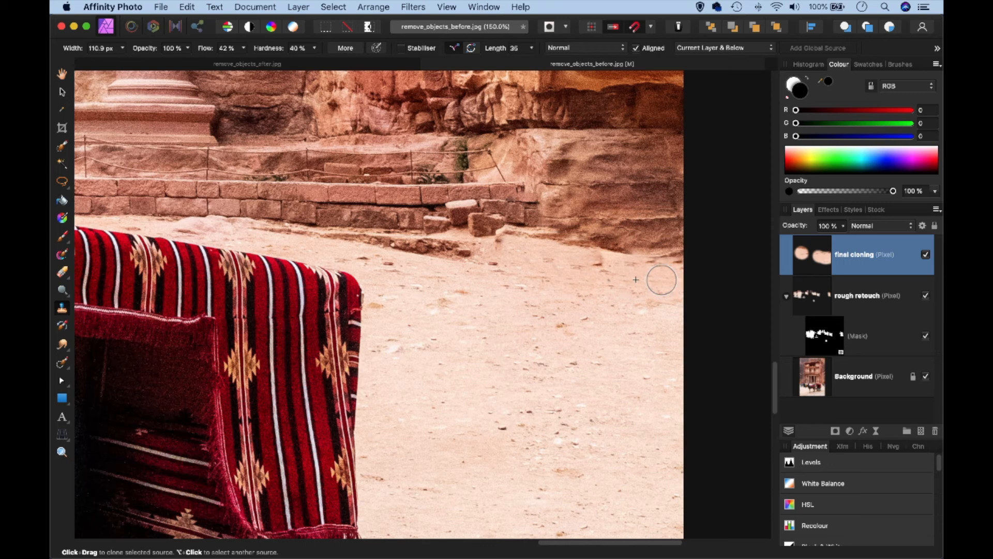
Step: Clone ground texture with a smaller brush over the sand just below the rock face
{"action": "key", "text": "bracketleft"}
{"action": "key", "text": "bracketleft"}
{"action": "key", "text": "bracketleft"}
{"action": "key", "text": "bracketright"}
{"action": "left_click", "coordinate": [625, 271], "text": "alt"}
{"action": "mouse_move", "coordinate": [590, 267]}
{"action": "left_mouse_down"}
{"action": "mouse_move", "coordinate": [598, 263]}
{"action": "mouse_move", "coordinate": [601, 276]}
{"action": "mouse_move", "coordinate": [581, 274]}
{"action": "left_mouse_up"}
Step: Clone along the ground below the low stone wall, resampling the source and reducing the brush size for finer spots
{"action": "left_click", "coordinate": [556, 263], "text": "alt"}
{"action": "mouse_move", "coordinate": [505, 256]}
{"action": "left_mouse_down"}
{"action": "mouse_move", "coordinate": [499, 249]}
{"action": "mouse_move", "coordinate": [496, 265]}
{"action": "mouse_move", "coordinate": [413, 254]}
{"action": "left_mouse_up"}
{"action": "left_click", "coordinate": [501, 272], "text": "alt"}
{"action": "key", "text": "bracketleft"}
{"action": "key", "text": "bracketleft"}
{"action": "key", "text": "bracketleft"}
{"action": "key", "text": "bracketleft"}
{"action": "key", "text": "bracketleft"}
{"action": "left_click", "coordinate": [482, 261], "text": "alt"}
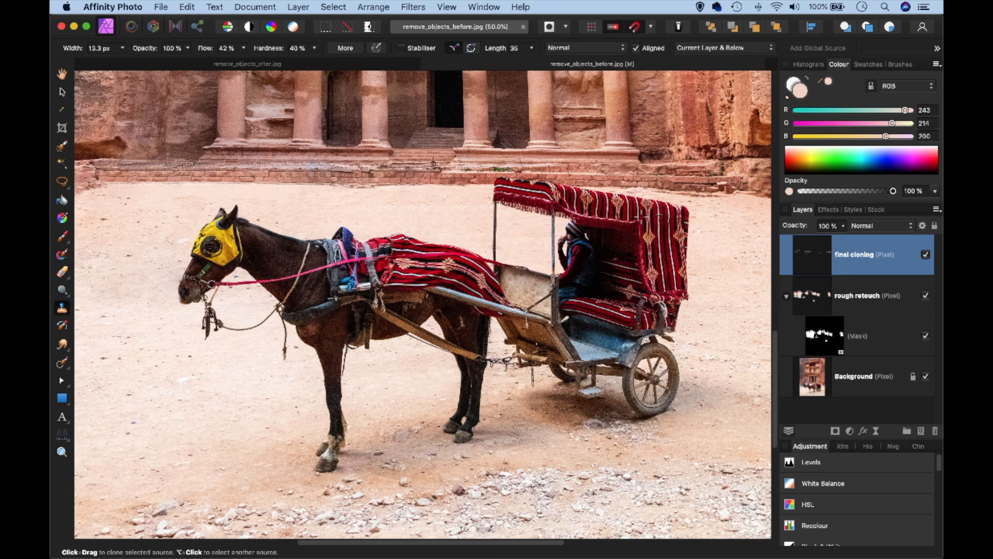
Step: Compare the photo with and without the "final cloning" and "rough retouch" layers, and view the whole image
{"action": "left_click", "coordinate": [925, 254]}
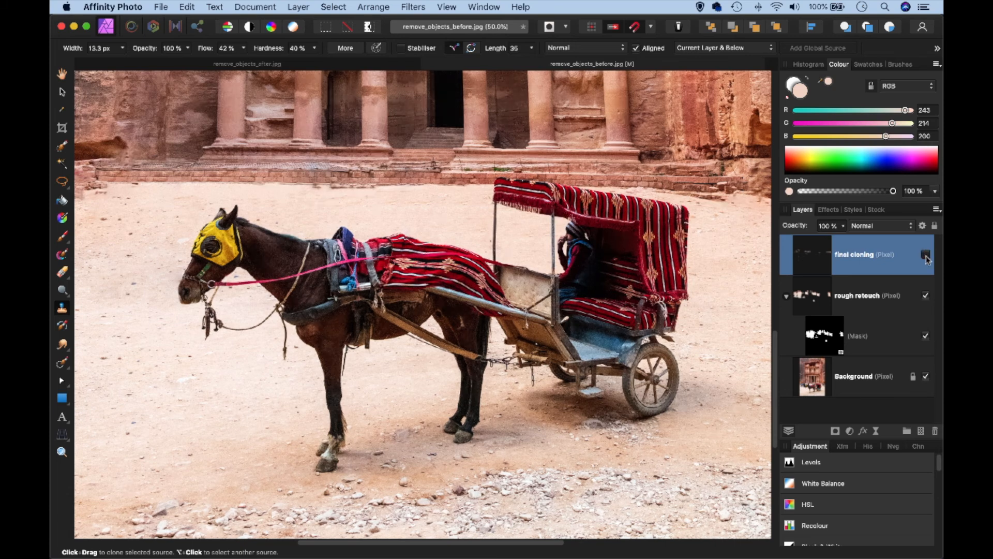
{"action": "left_click", "coordinate": [925, 296]}
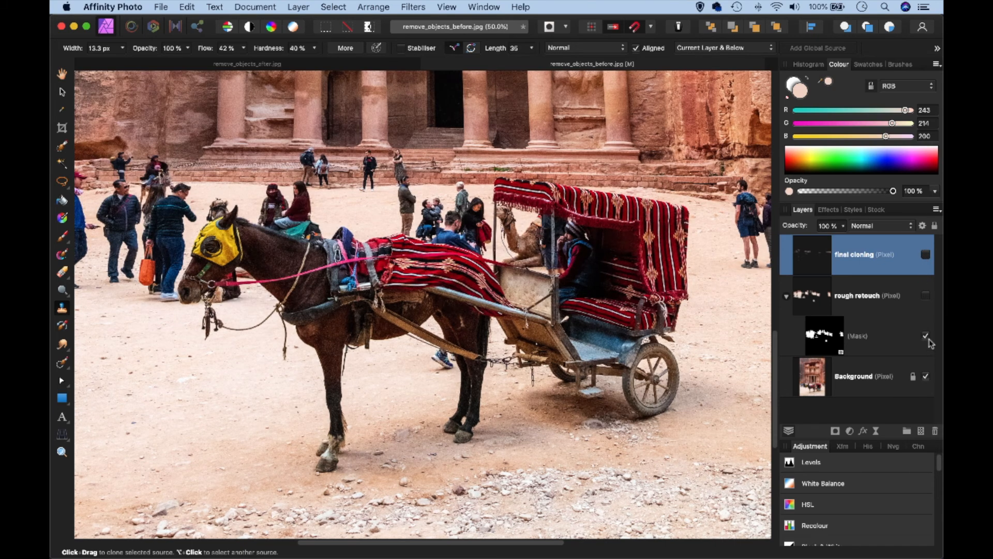
{"action": "left_click", "coordinate": [926, 296]}
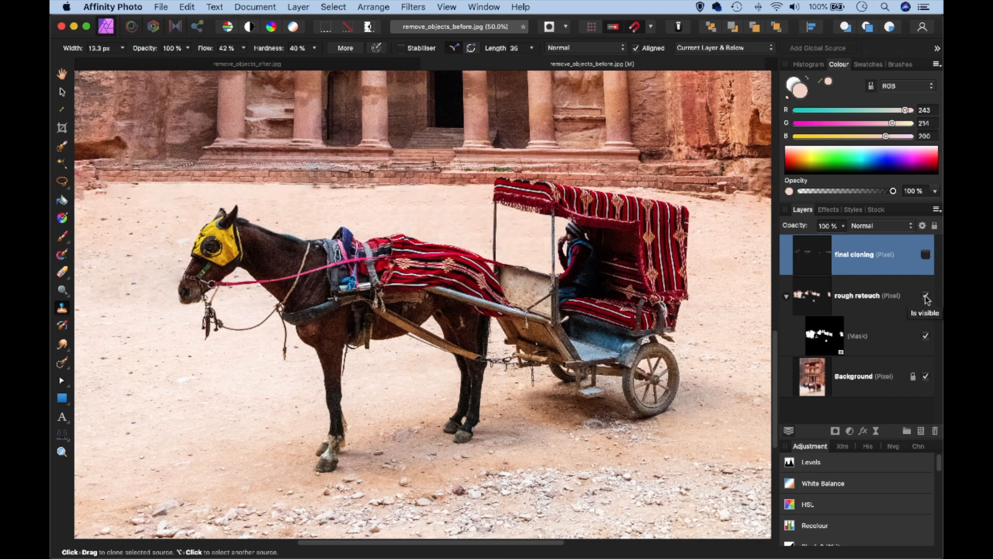
{"action": "left_click", "coordinate": [925, 254]}
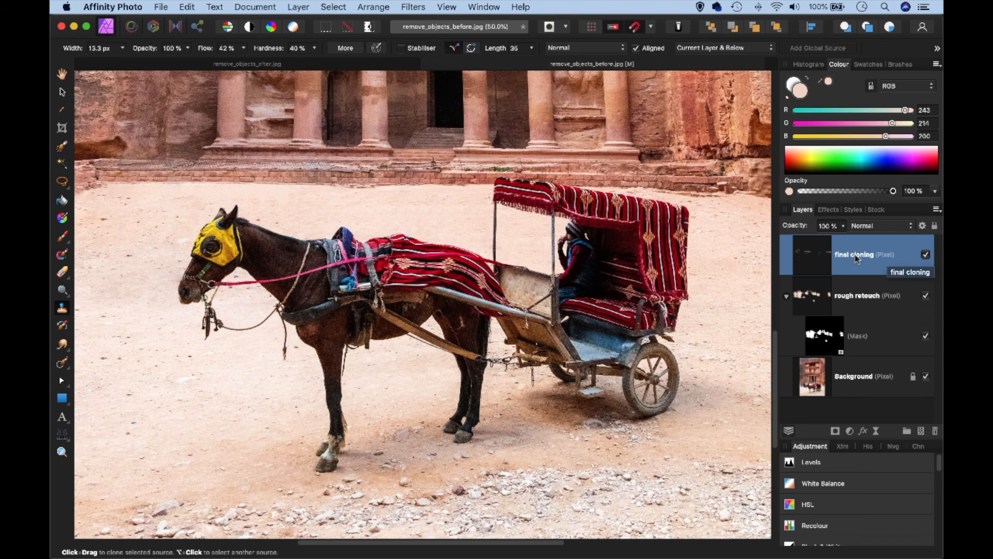
{"action": "key", "text": "super+minus"}
{"action": "key", "text": "super+0"}
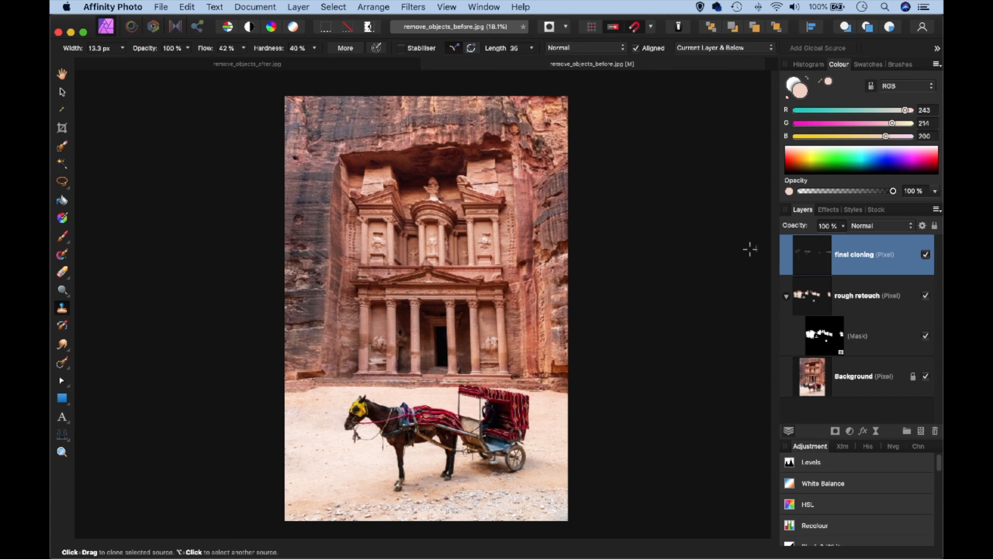